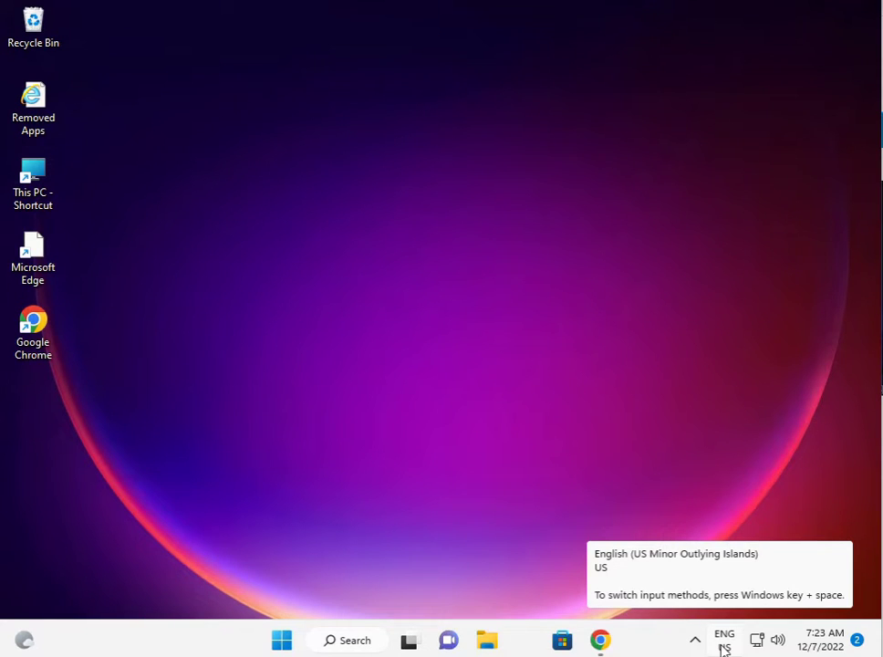
Step: Open the Windows Settings in a maximized window and go to the other troubleshooters under System > Troubleshoot
left_click(284, 643)
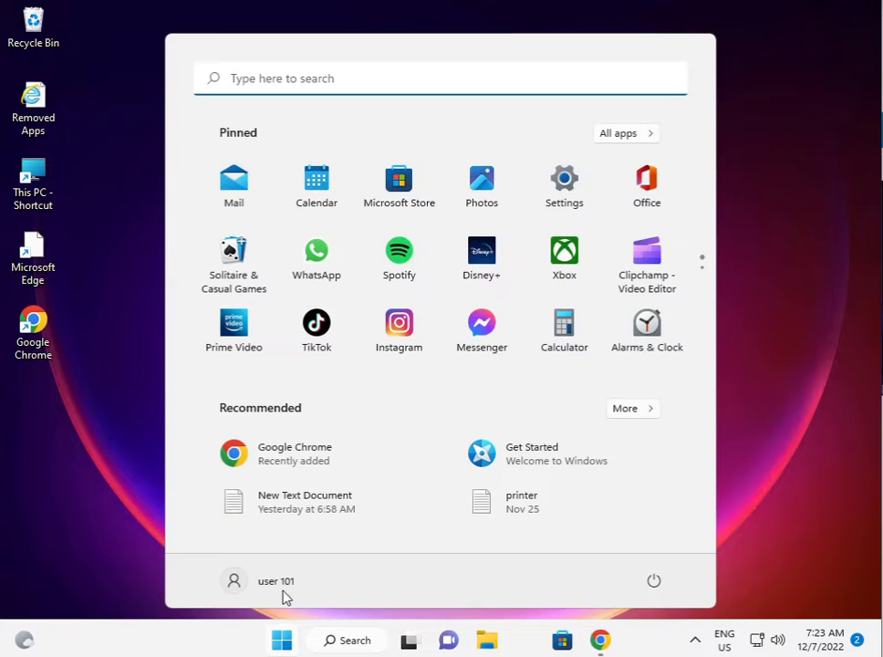
left_click(566, 183)
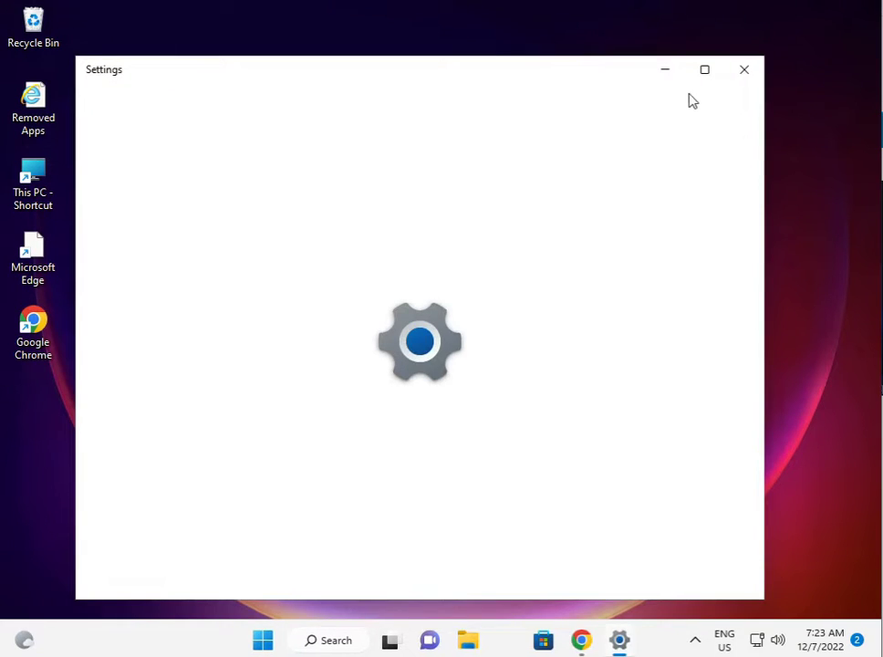
left_click(702, 72)
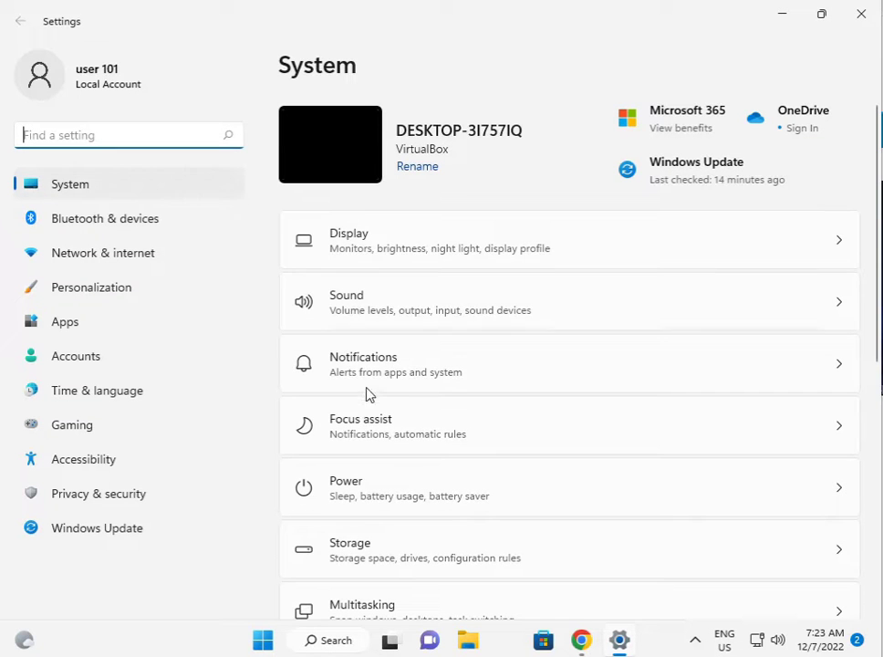
scroll(436, 555, "down", 3)
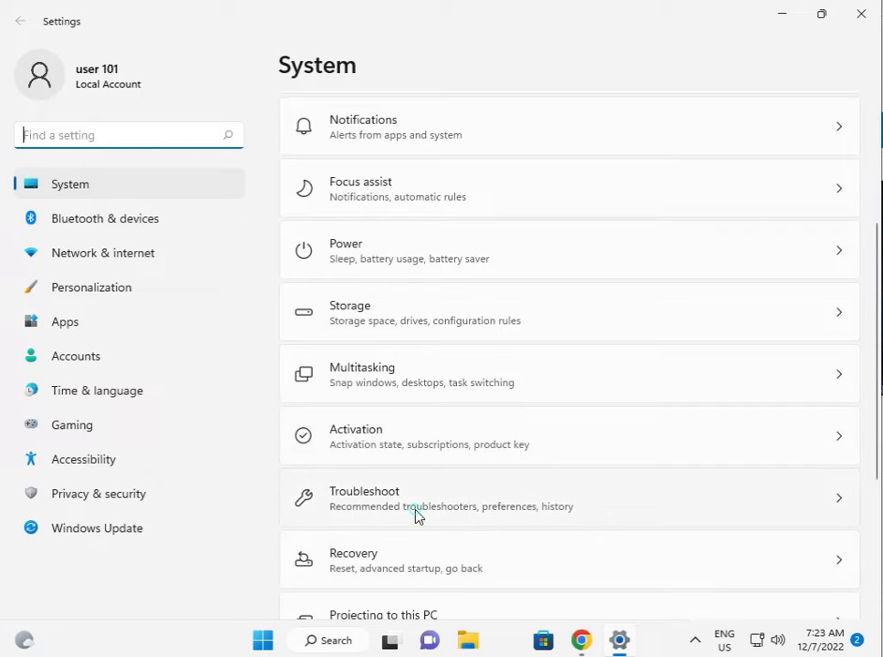
left_click(416, 513)
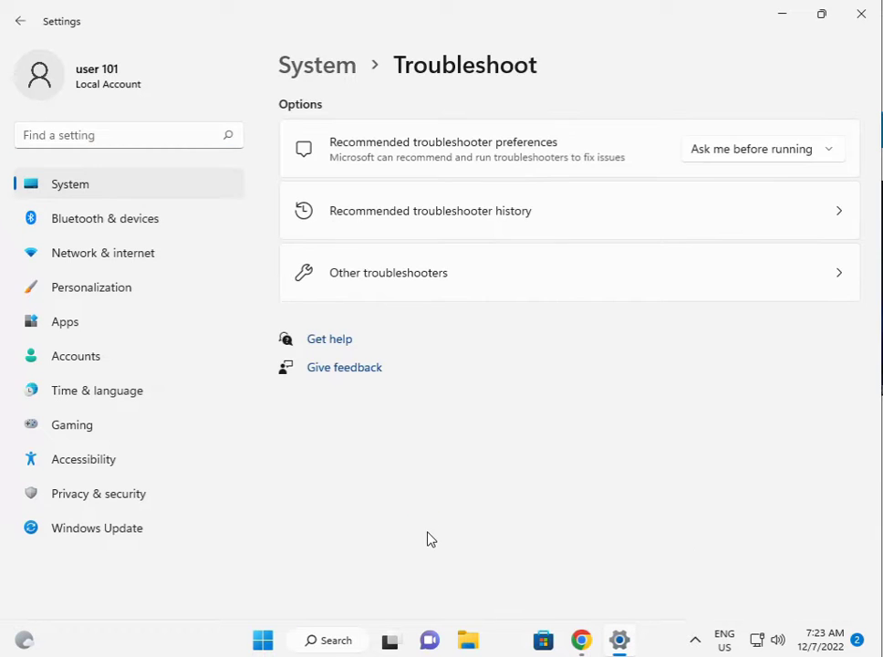
left_click(445, 279)
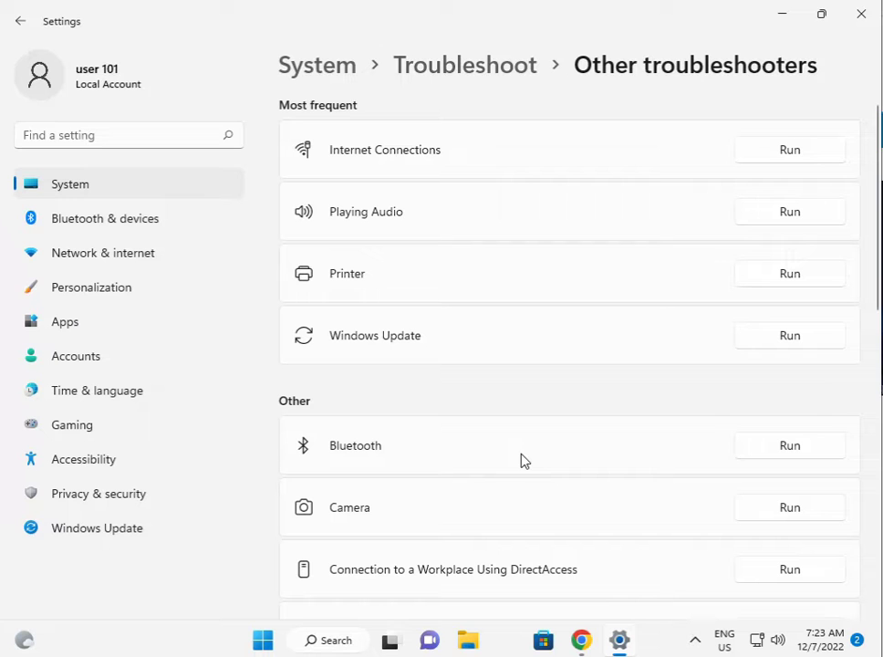
Step: Run the Windows Store Apps troubleshooter
scroll(509, 474, "down", 5)
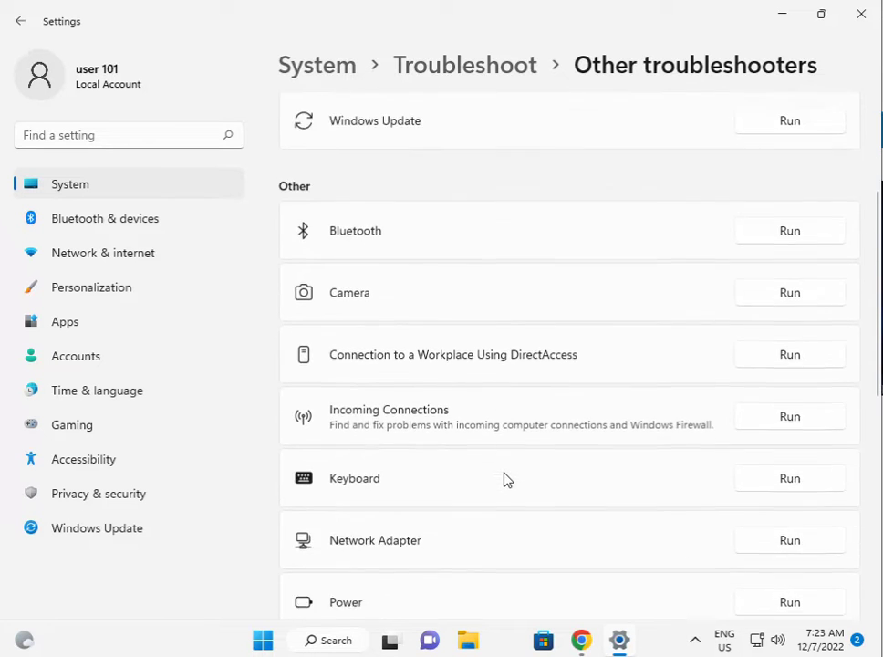
scroll(508, 481, "down", 5)
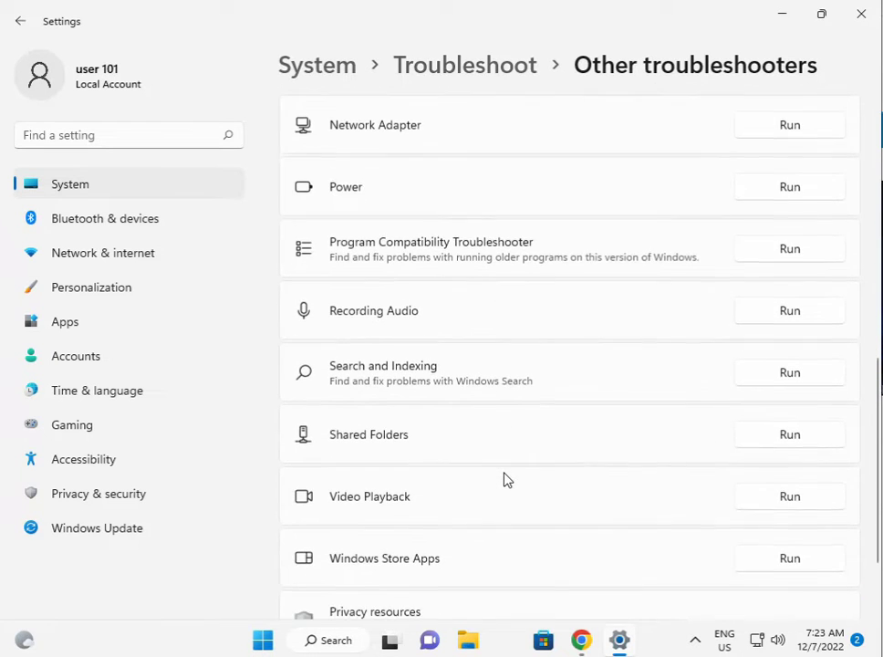
scroll(509, 481, "down", 2)
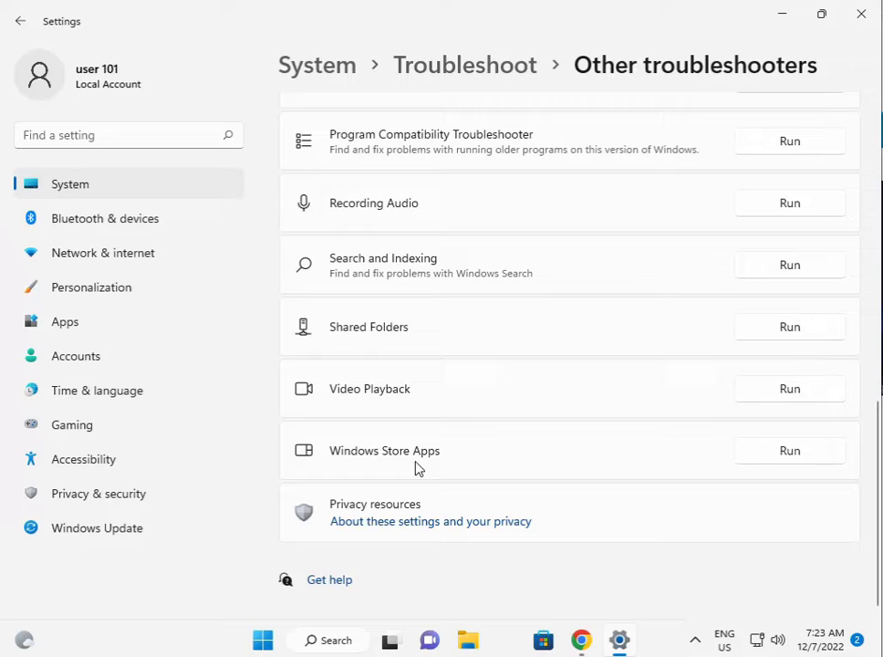
left_click(768, 453)
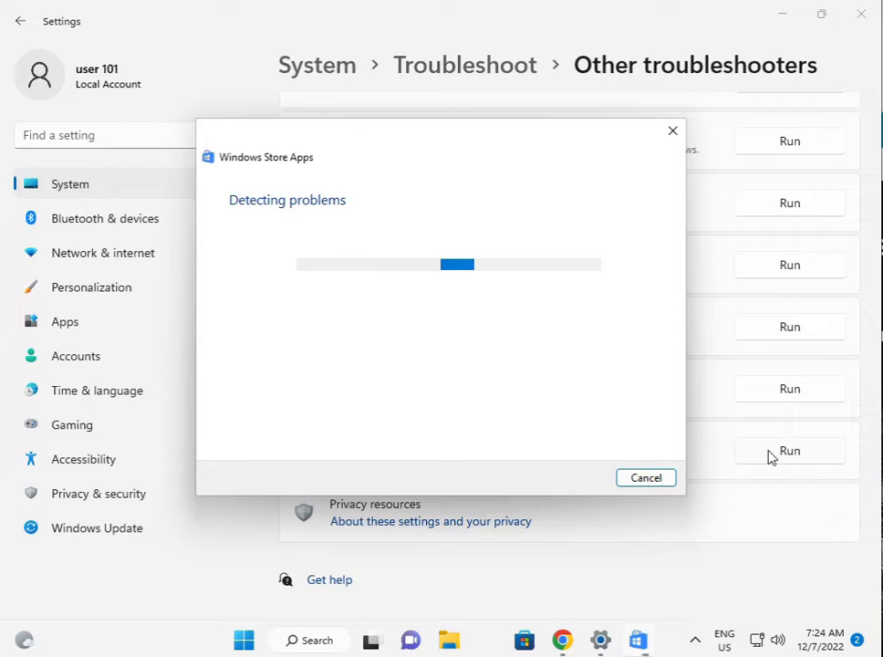
mouse_move(638, 645)
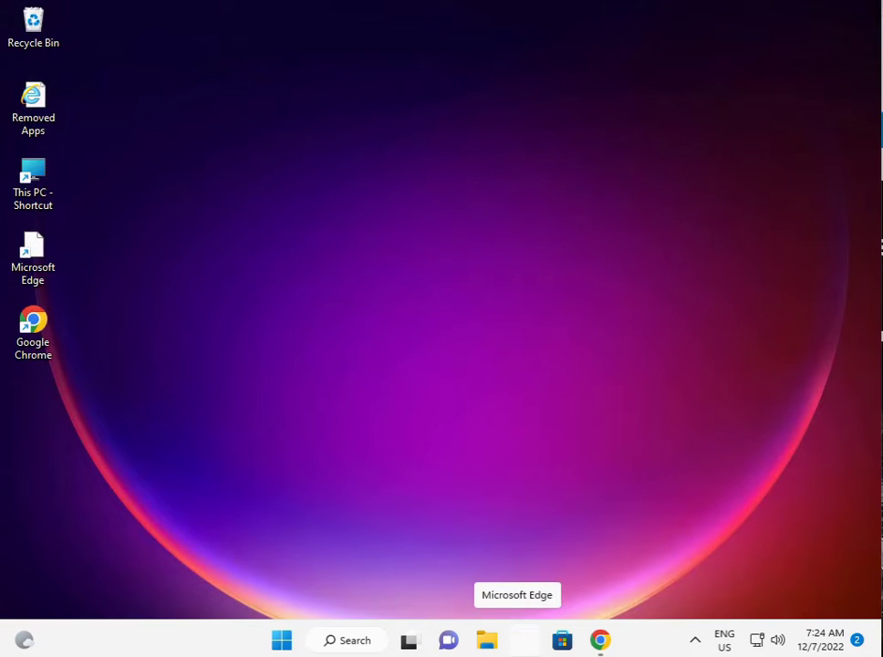
Step: Reopen Settings and open the advanced options of Microsoft Store from the installed apps list
left_click(283, 642)
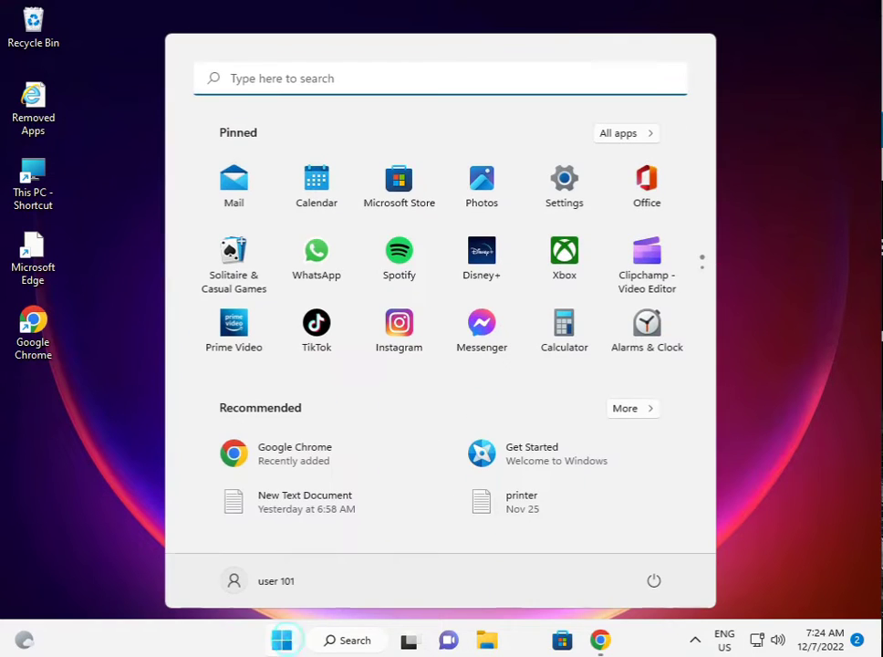
left_click(556, 191)
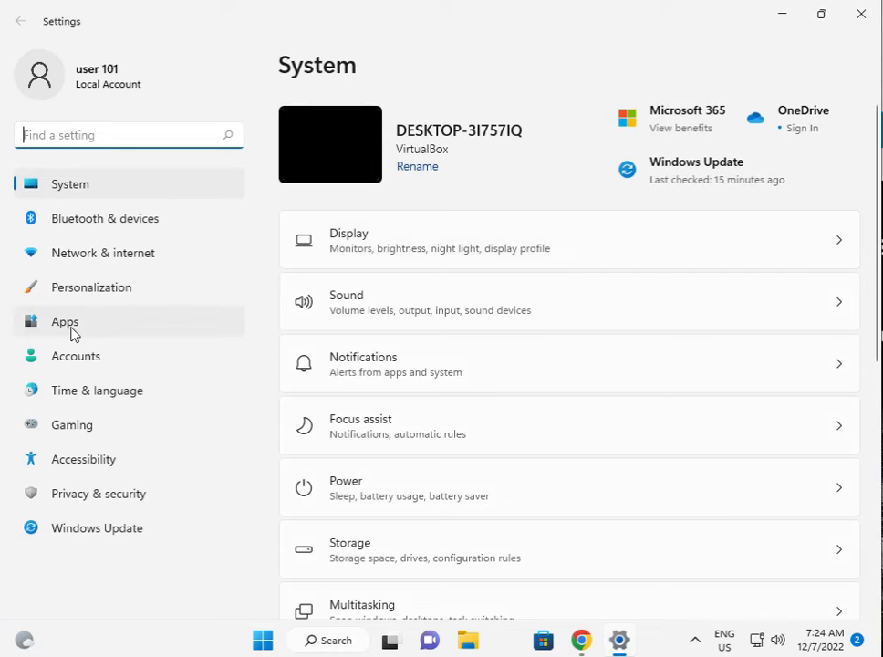
left_click(84, 331)
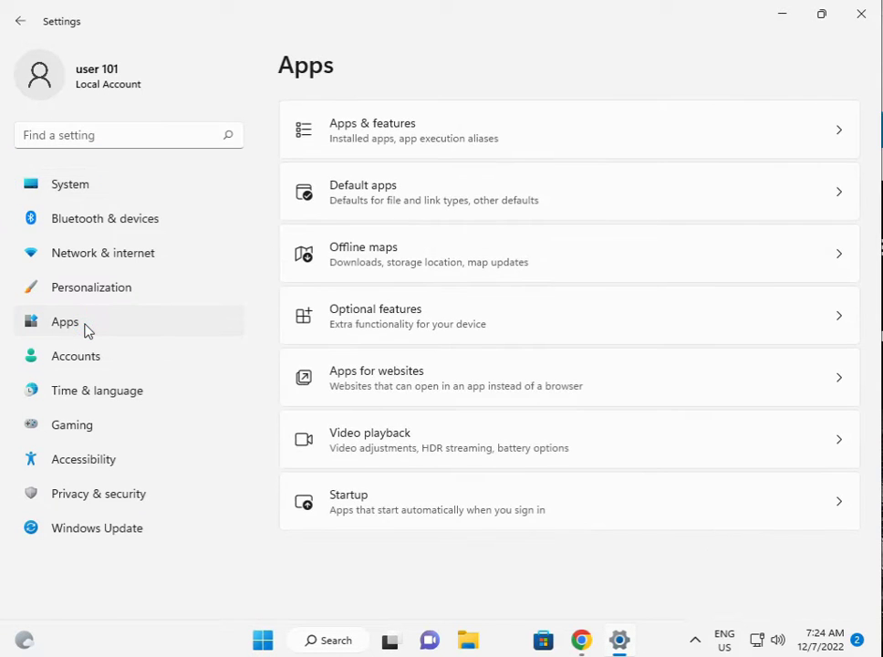
left_click(453, 135)
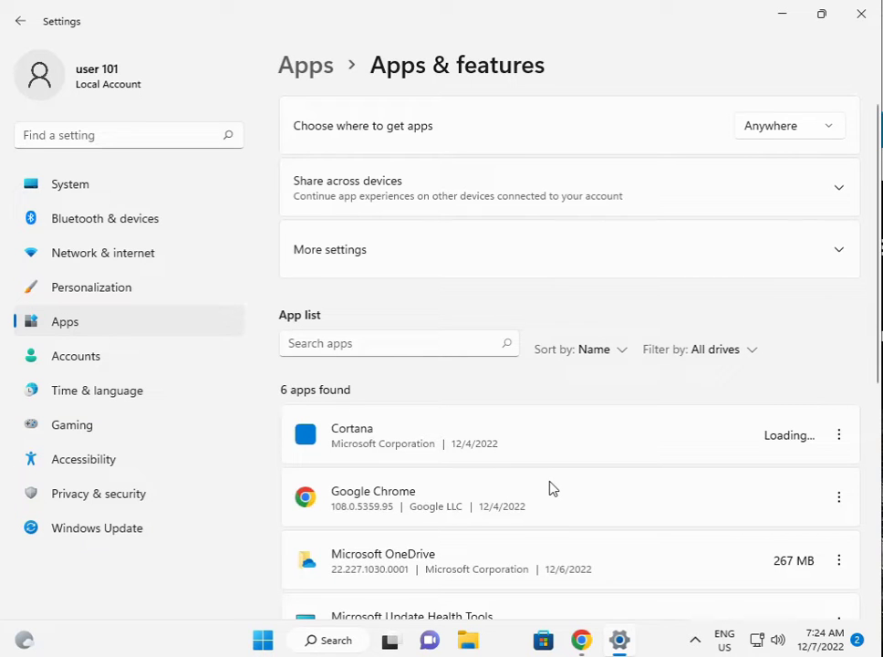
scroll(649, 564, "down", 5)
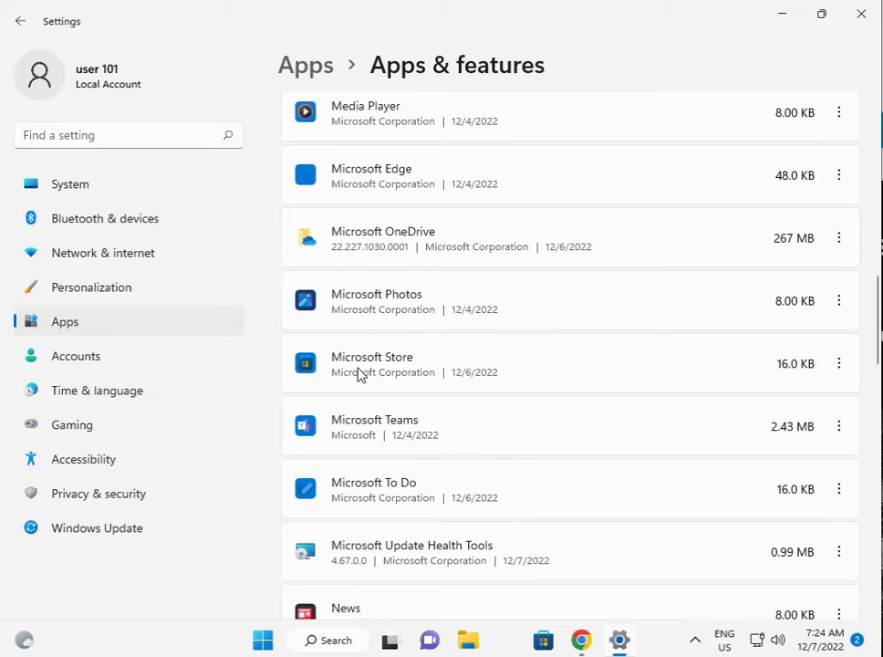
left_click(838, 364)
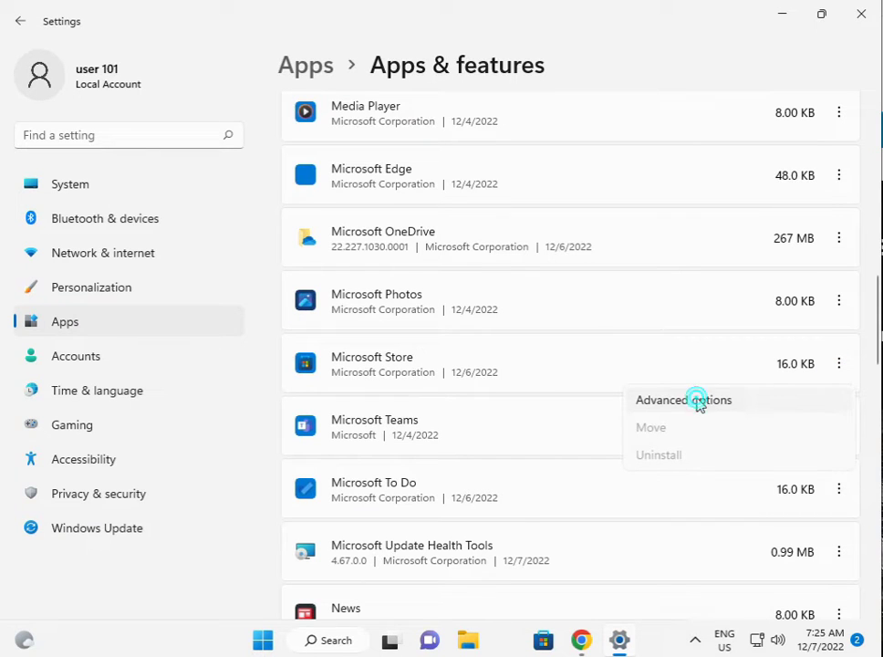
left_click(676, 406)
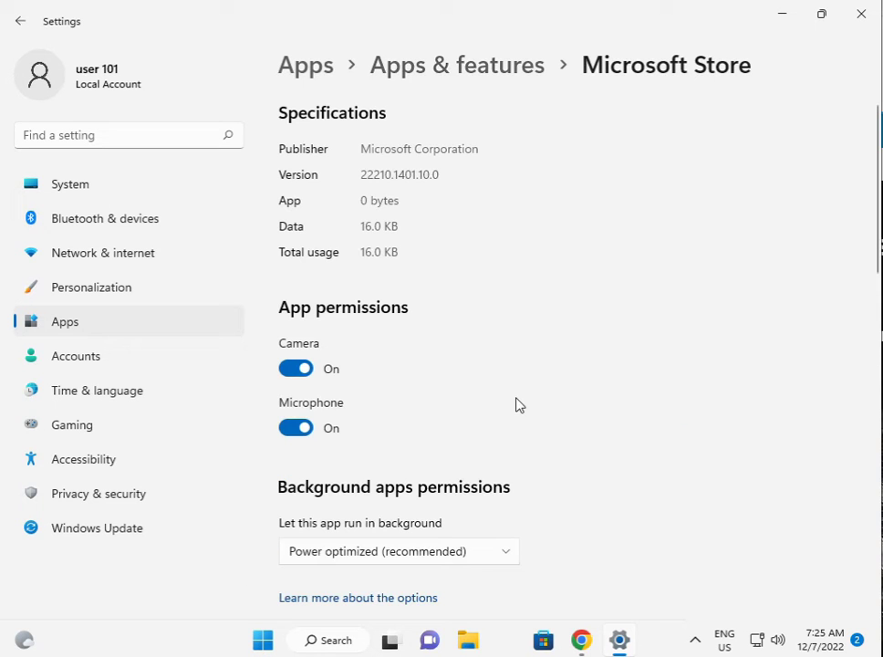
Step: Repair the Microsoft Store app, reset it including its app data, and close Settings
scroll(450, 414, "down", 5)
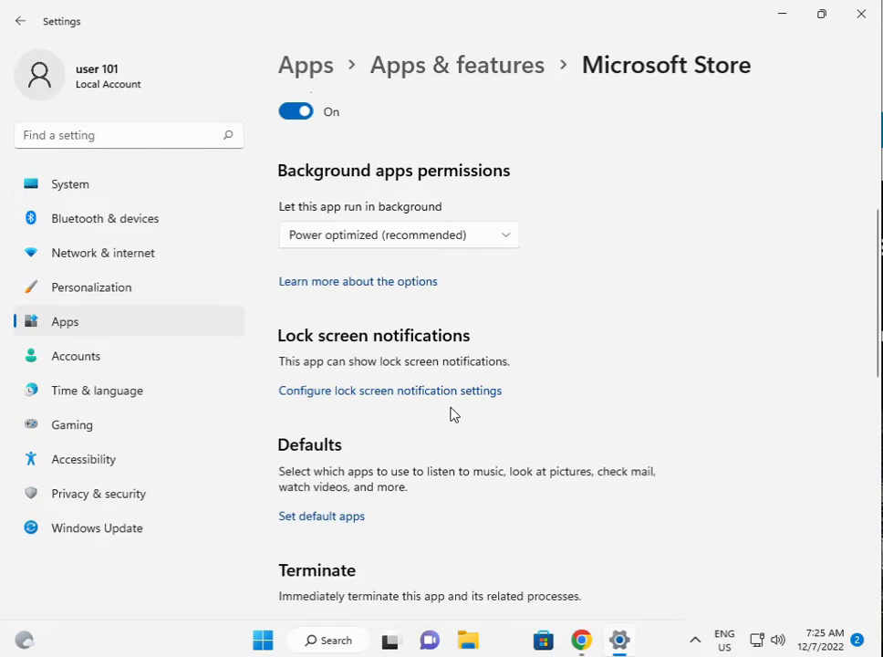
scroll(450, 415, "down", 4)
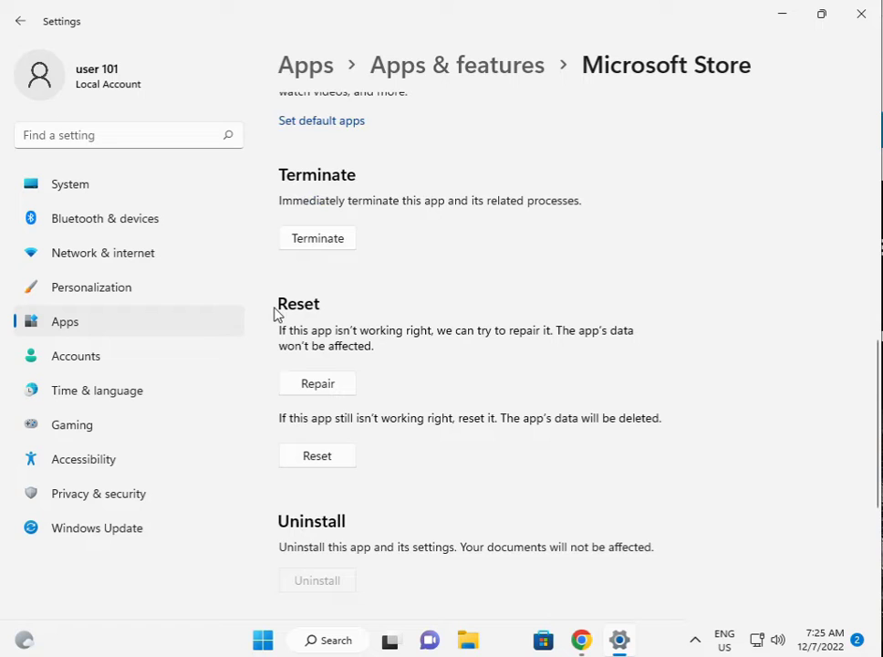
left_click(310, 387)
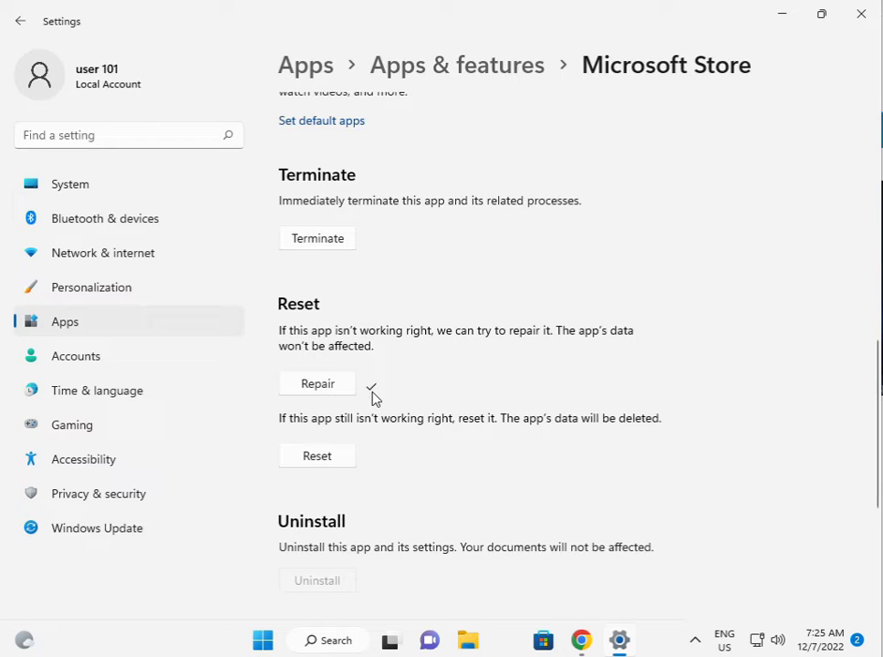
left_click(319, 457)
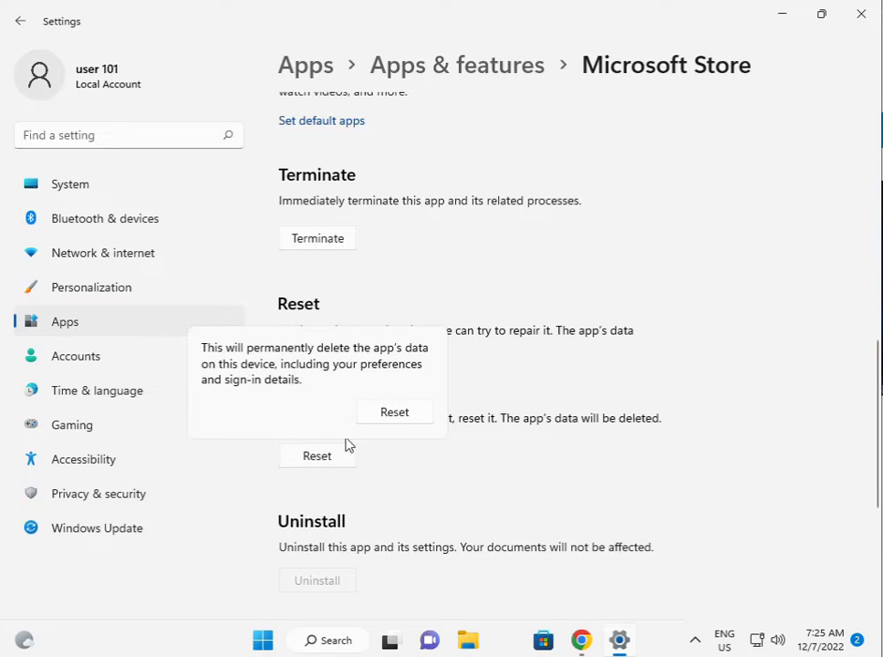
left_click(394, 412)
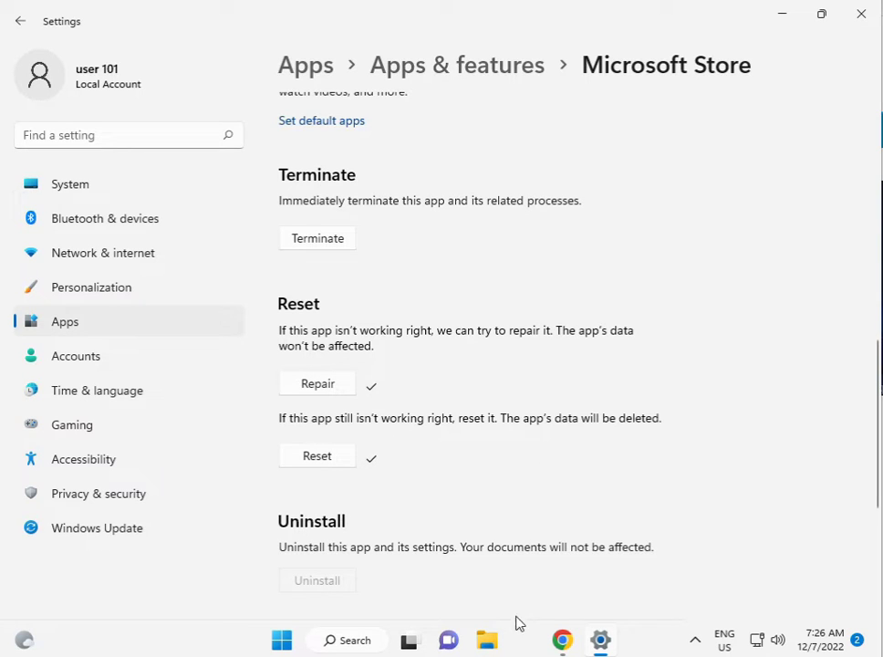
left_click(867, 20)
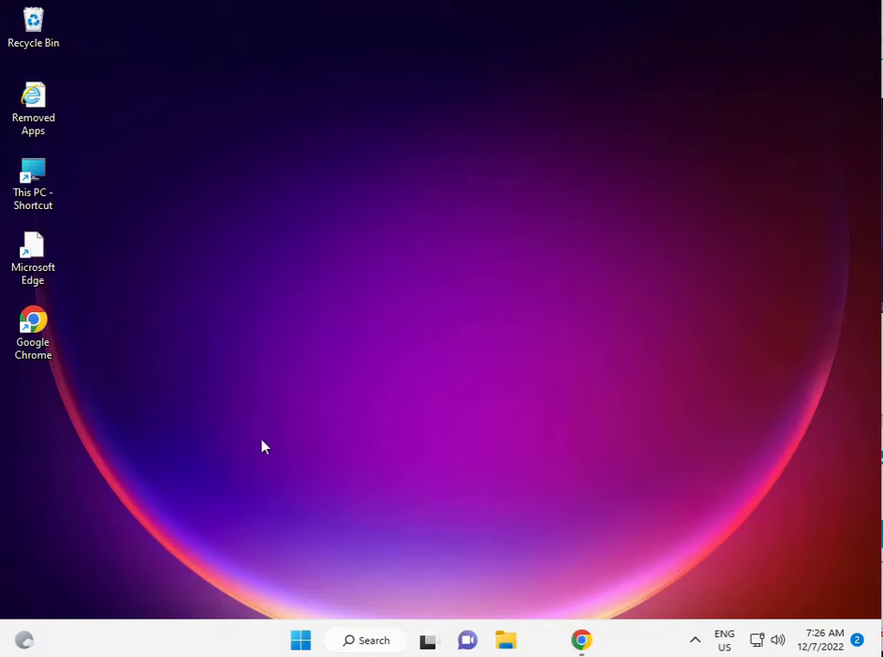
Step: Switch to File Explorer and open the user 101 folder inside Users on Local Disk (C:)
left_click(506, 647)
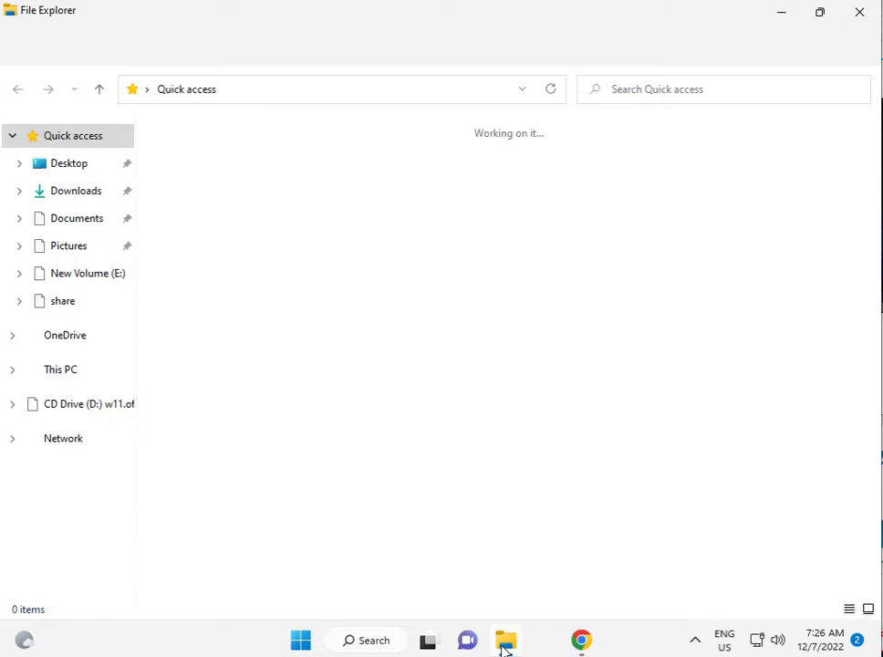
left_click(68, 372)
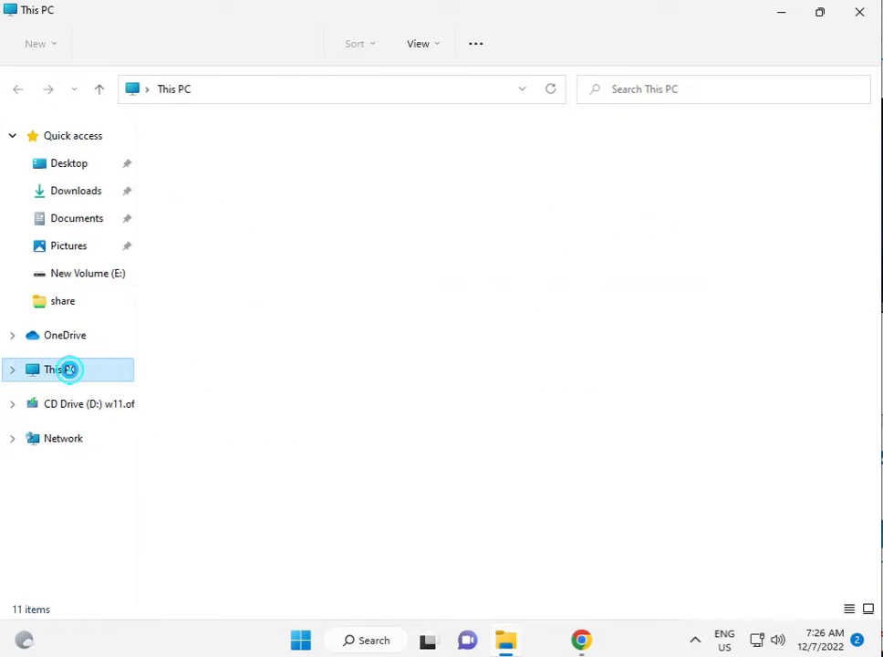
left_click(263, 286)
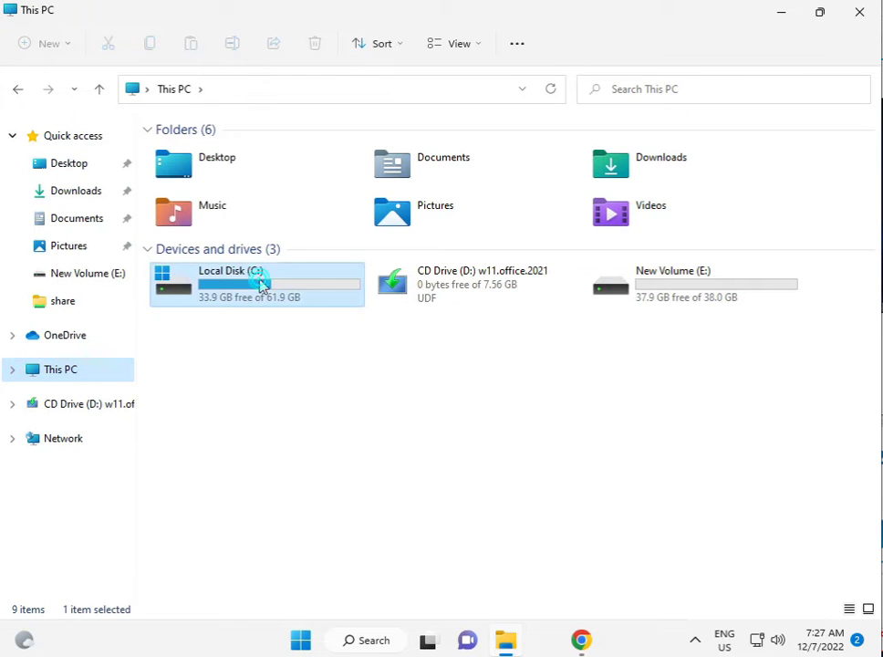
double_click(259, 279)
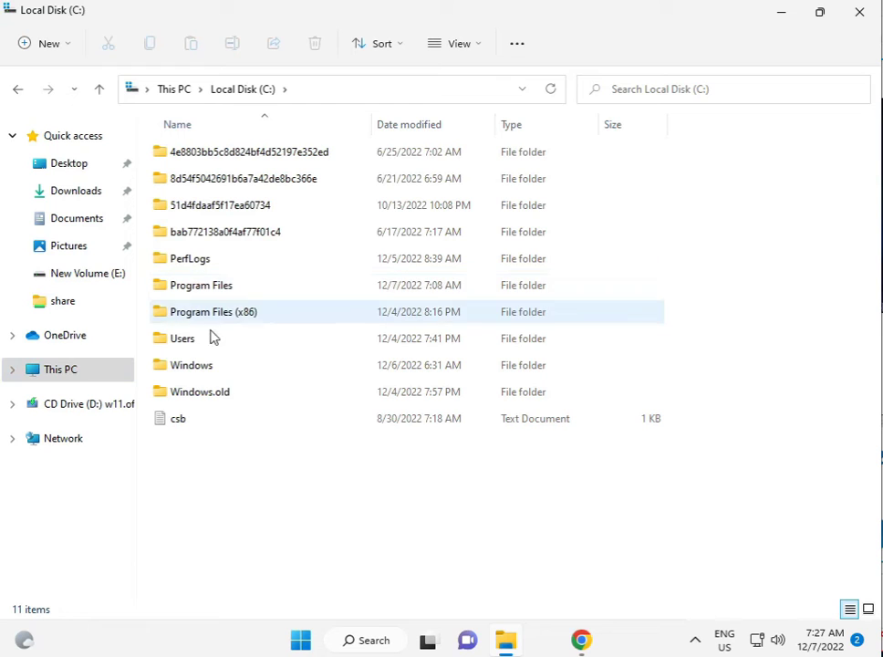
double_click(209, 341)
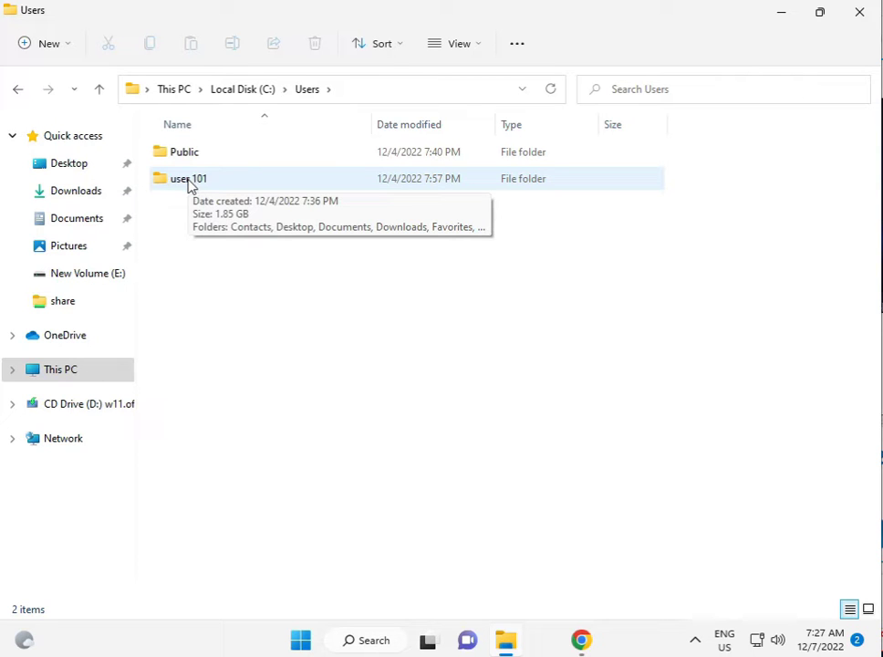
double_click(196, 183)
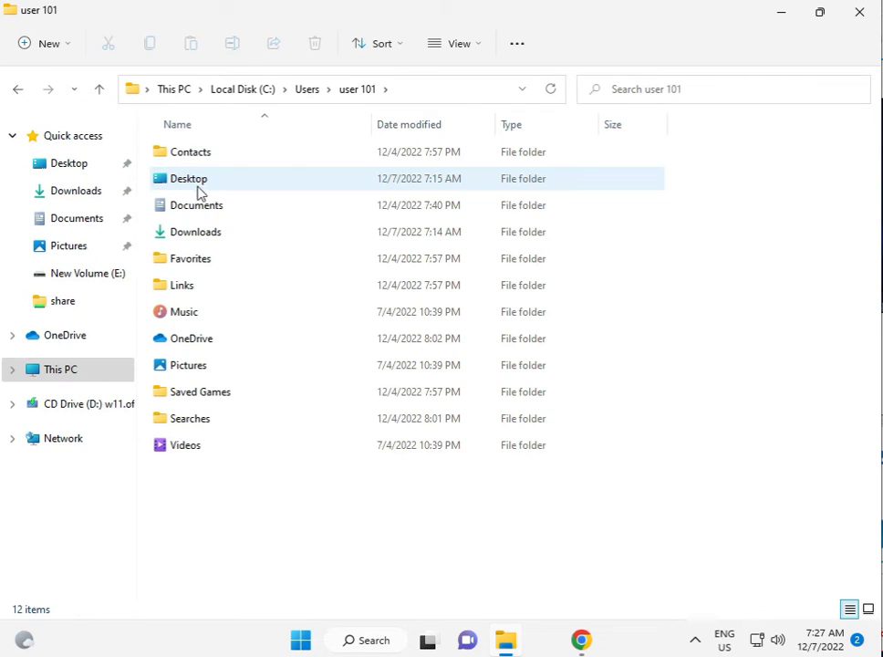
left_click(513, 45)
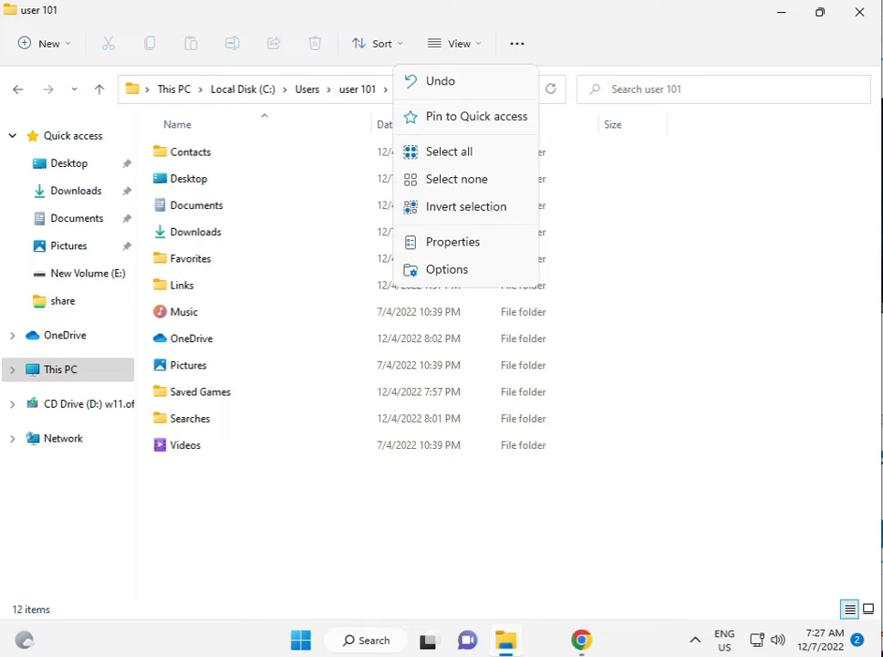
left_click(436, 238)
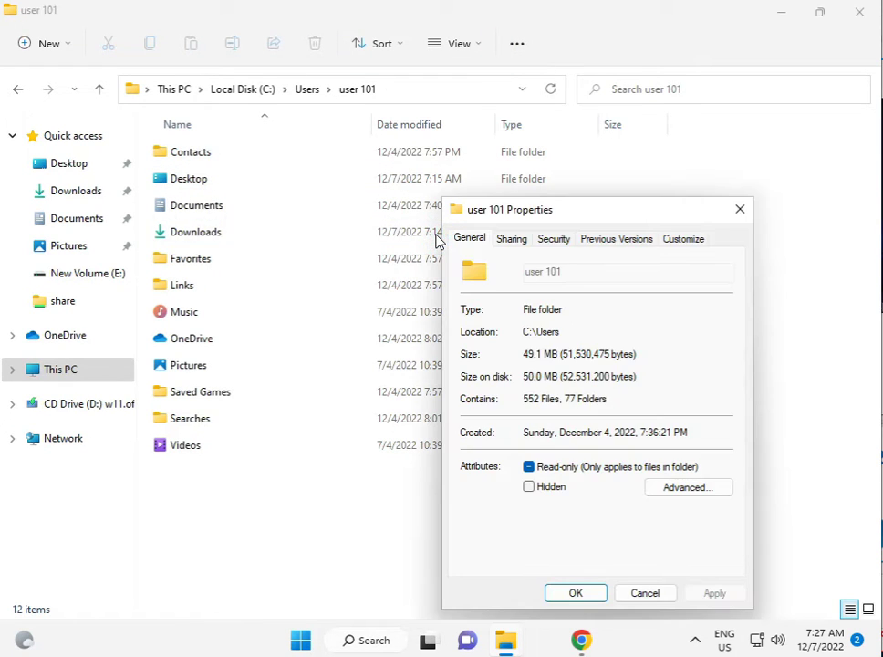
left_click(741, 209)
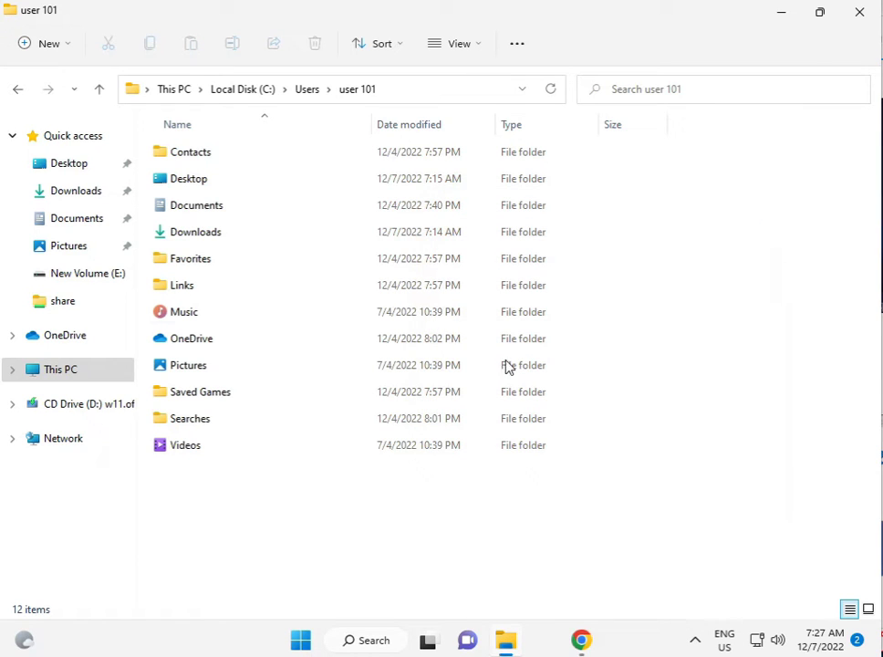
Step: Set the folder options to show hidden files, folders, and drives
left_click(518, 44)
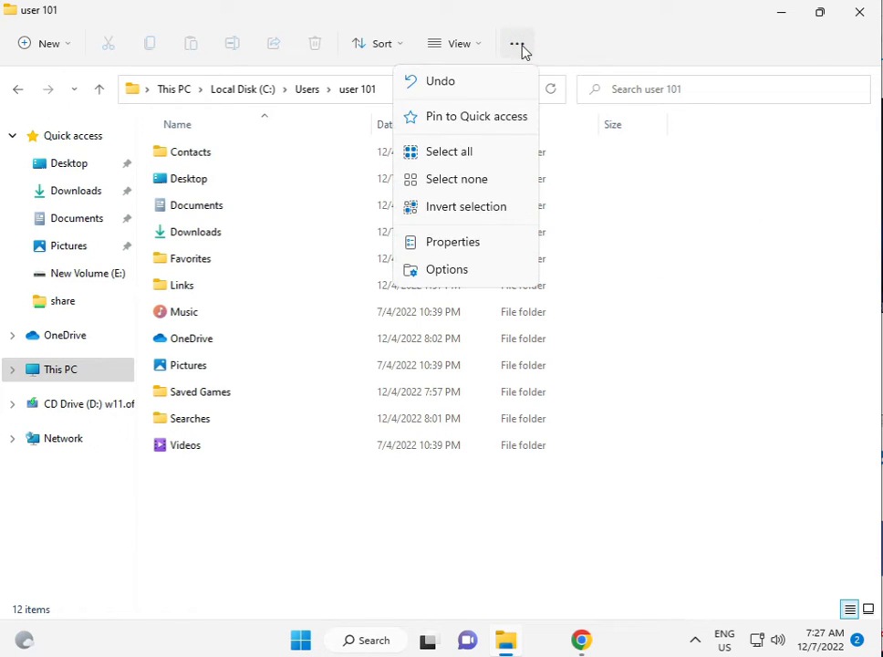
left_click(446, 271)
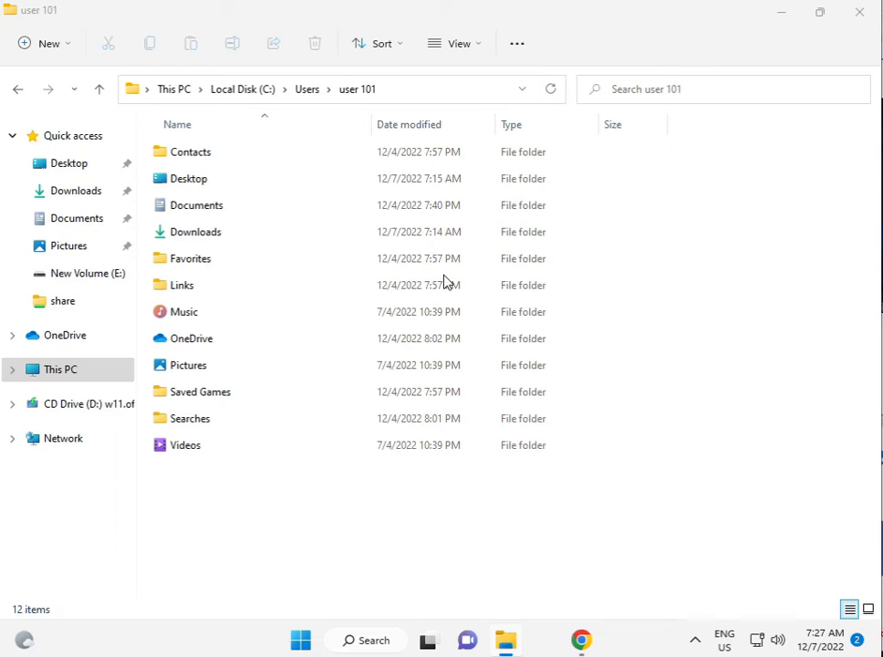
left_click(84, 171)
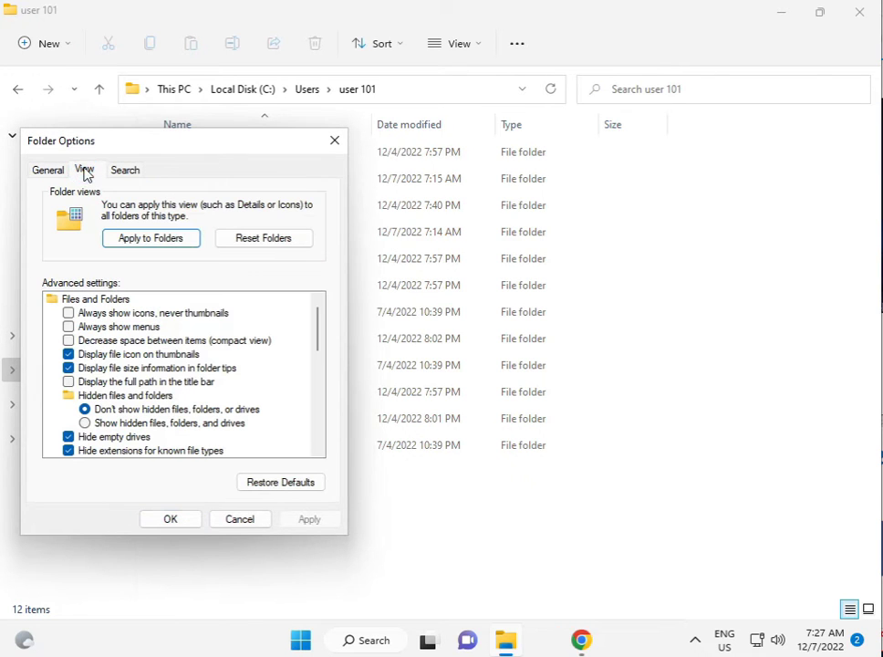
left_click(119, 424)
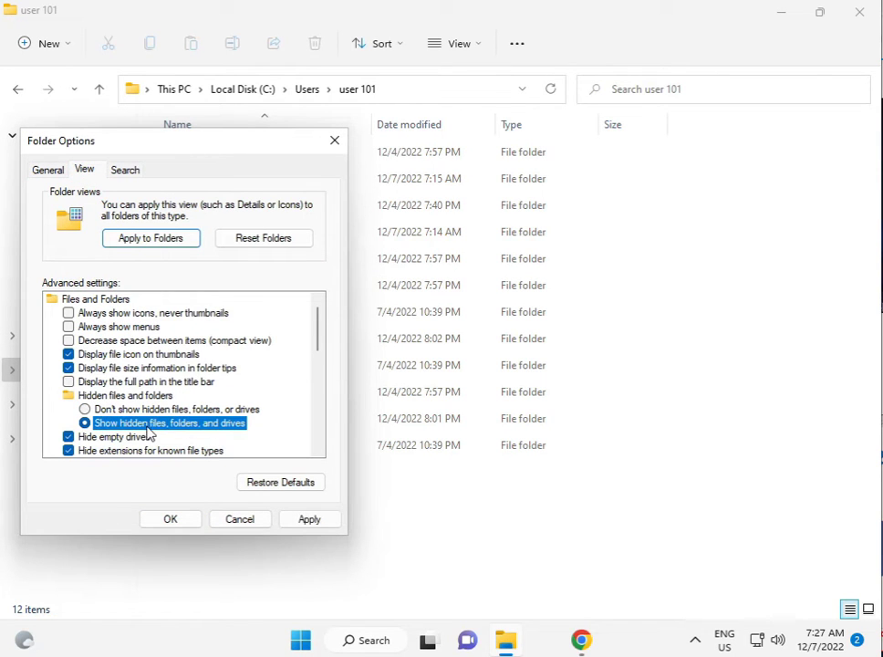
left_click(180, 525)
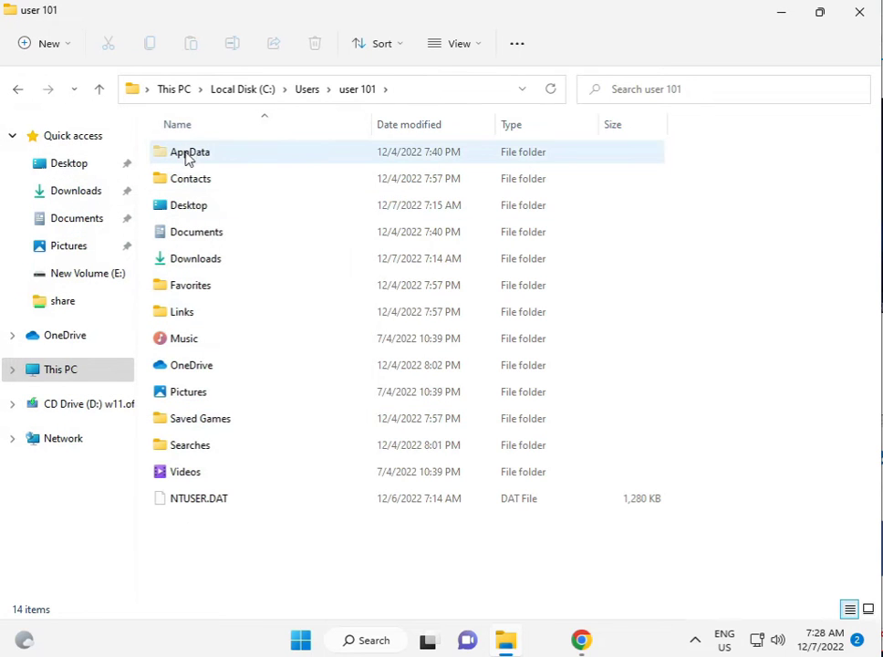
Step: Open the AppData folder and bring up the properties of its Local folder
left_click(189, 155)
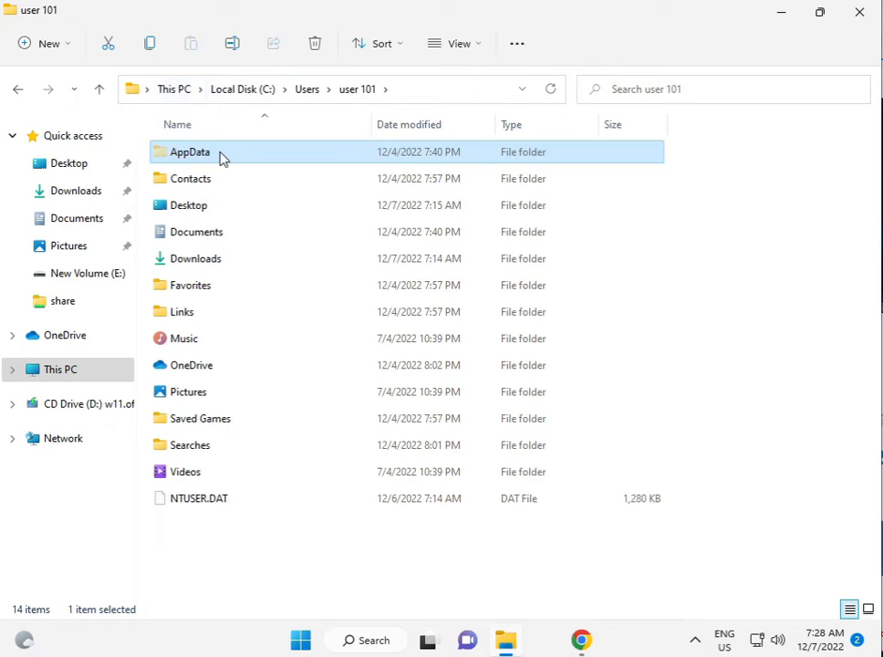
double_click(219, 159)
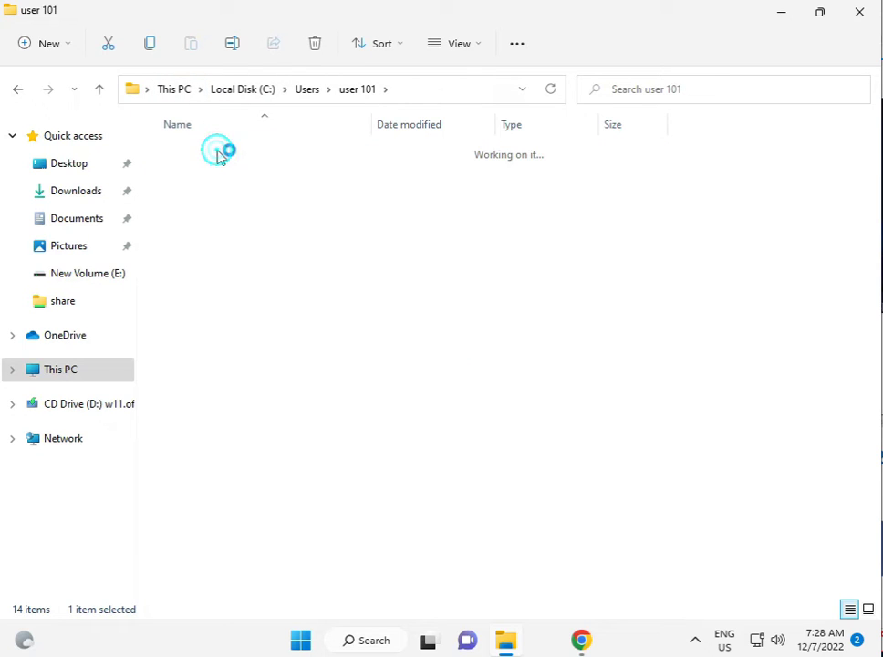
left_click(219, 157)
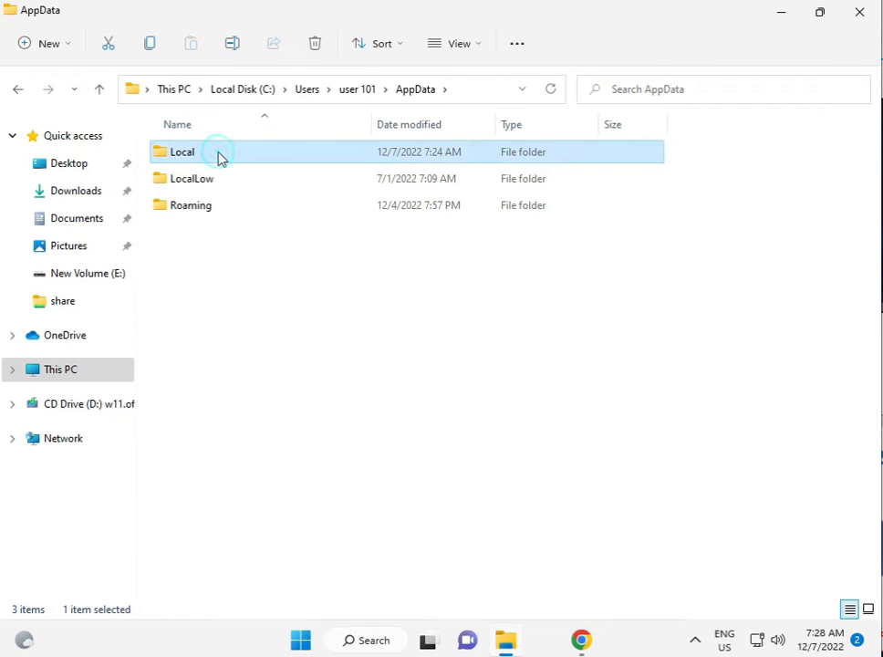
right_click(219, 157)
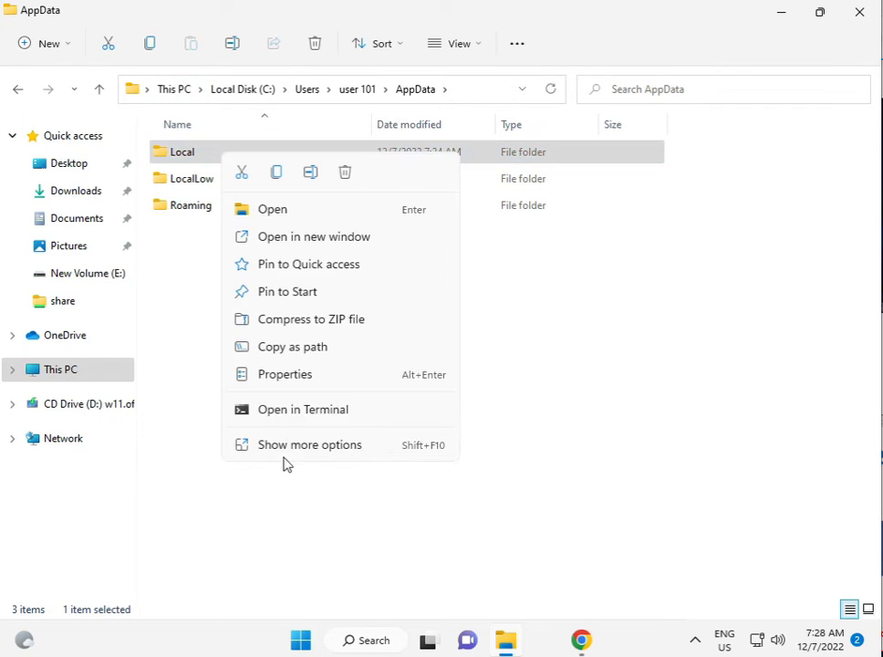
left_click(287, 445)
left_click(321, 429)
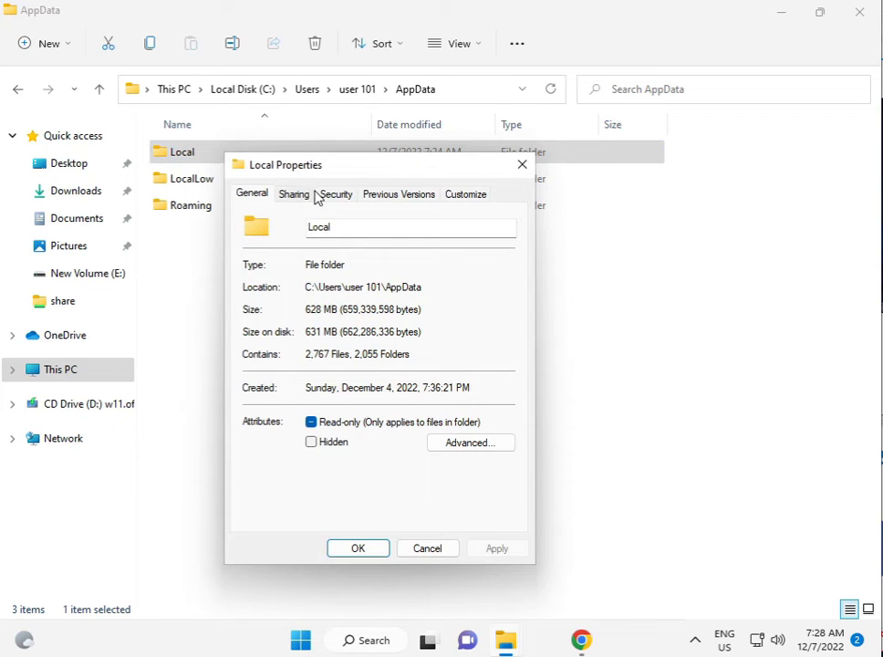
Step: Open the Local folder's security permissions for editing and review the entries for user 101, Administrators and SYSTEM
left_click(329, 195)
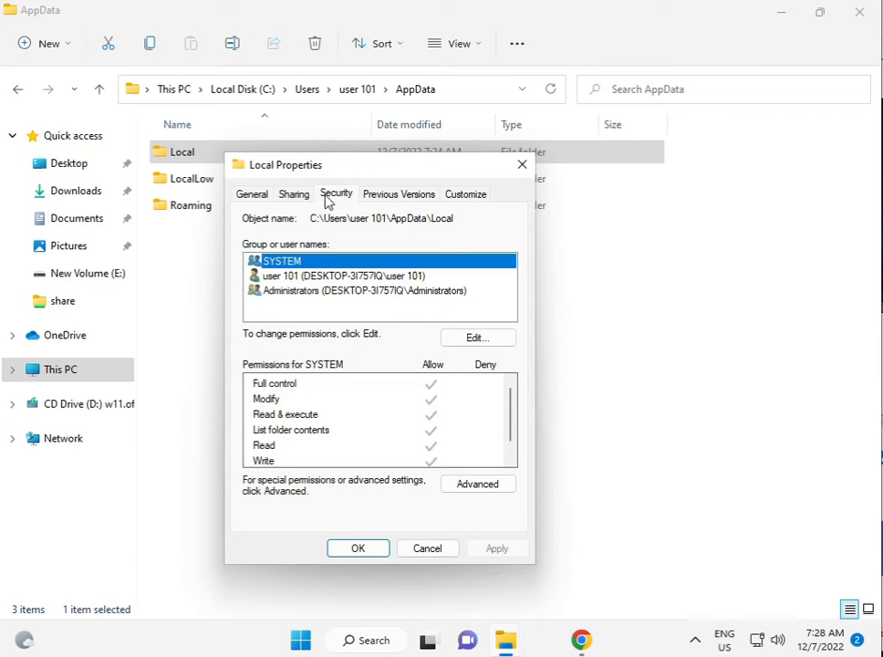
left_click(320, 276)
left_click(448, 342)
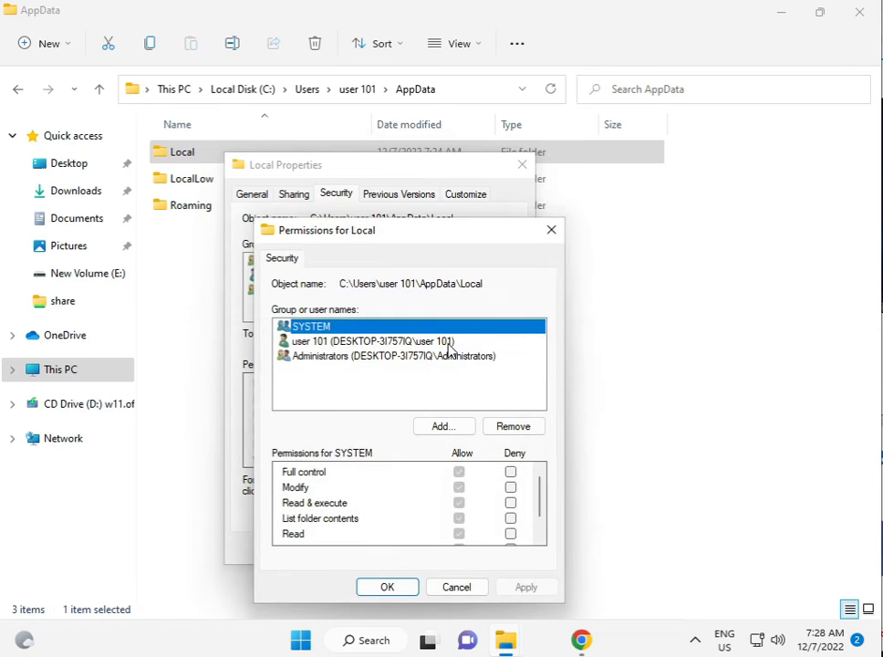
left_click(361, 340)
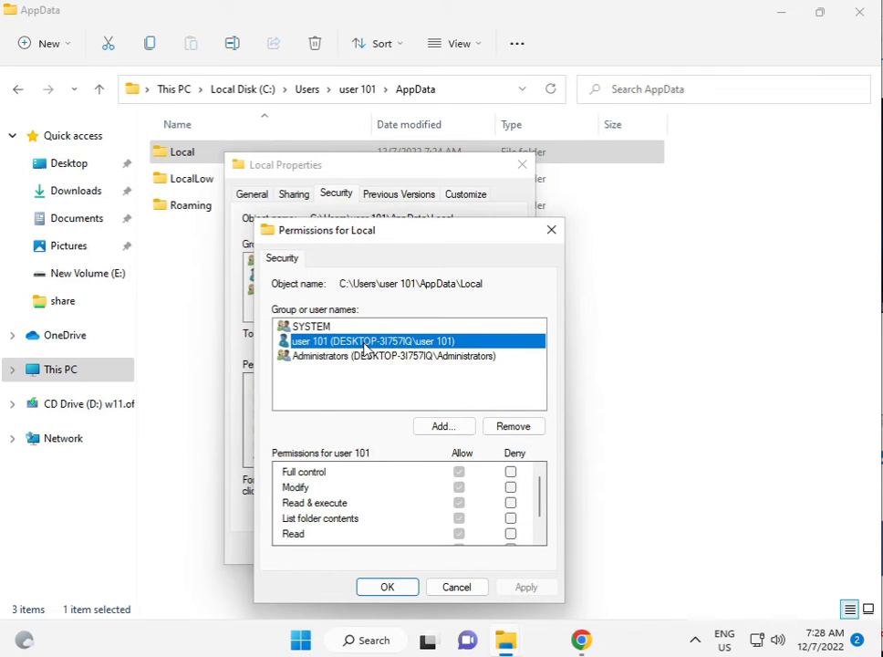
left_click(364, 356)
left_click(319, 326)
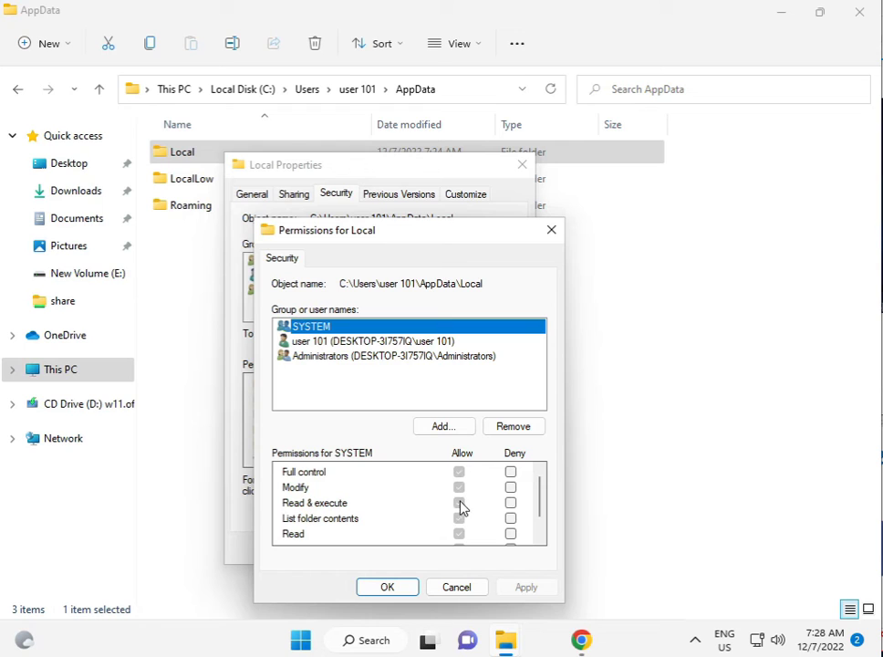
Step: Add the Everyone group to the Local folder's permission entries, checking the name before confirming
left_click(434, 432)
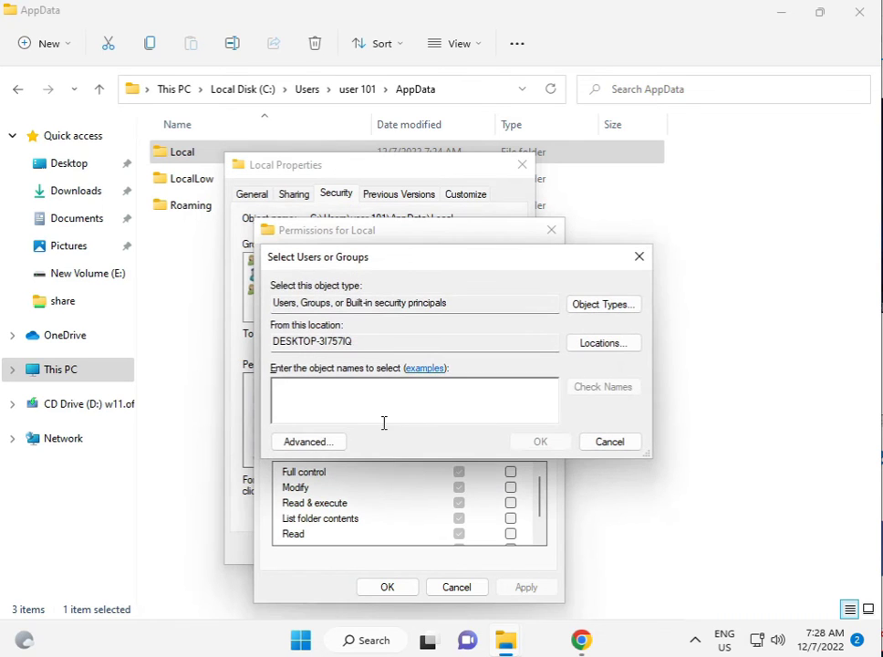
type("eve")
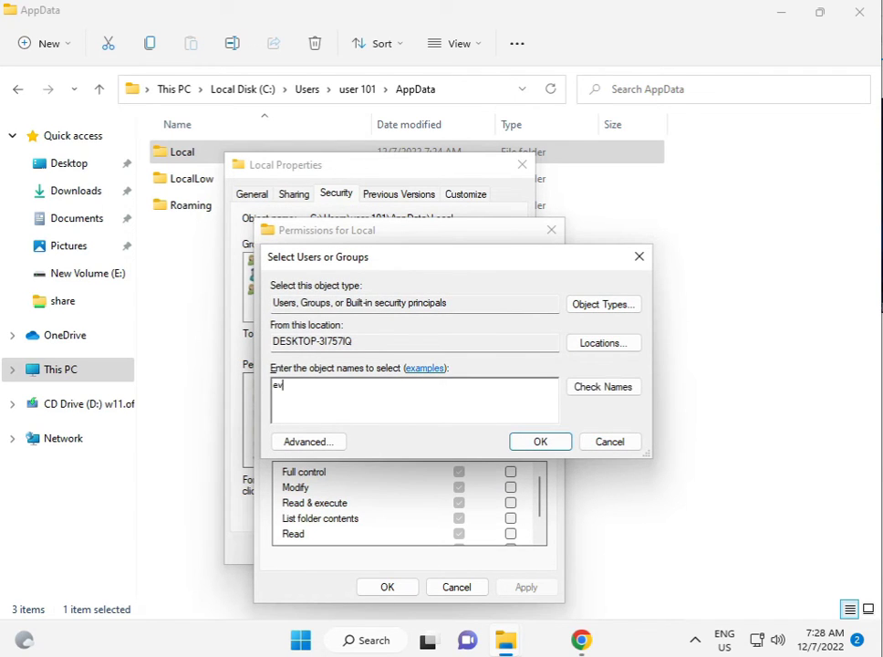
left_click(591, 387)
left_click(523, 441)
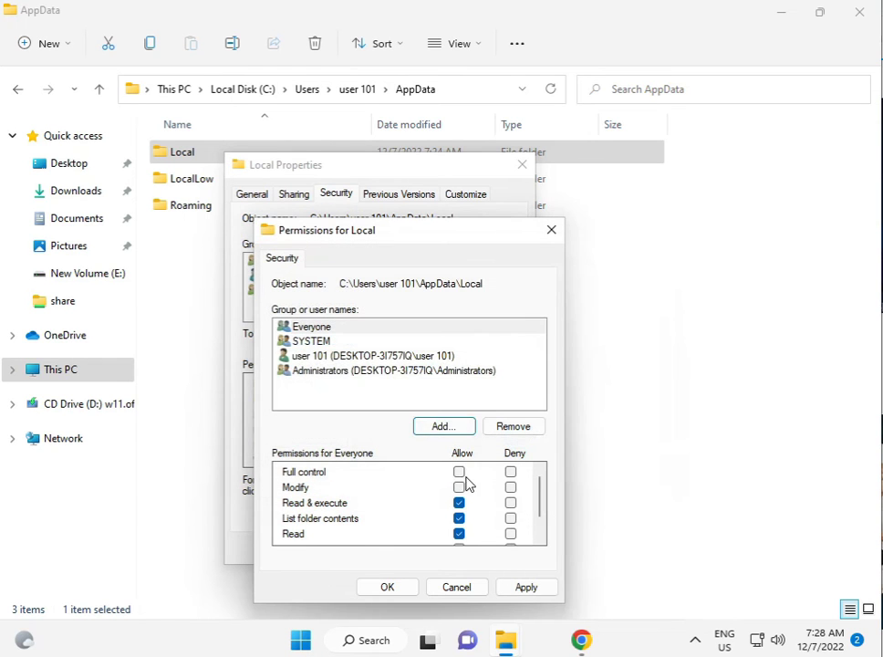
Step: Allow Everyone full control of the Local folder, apply the permissions while continuing past access errors, and return to the desktop
left_click(460, 473)
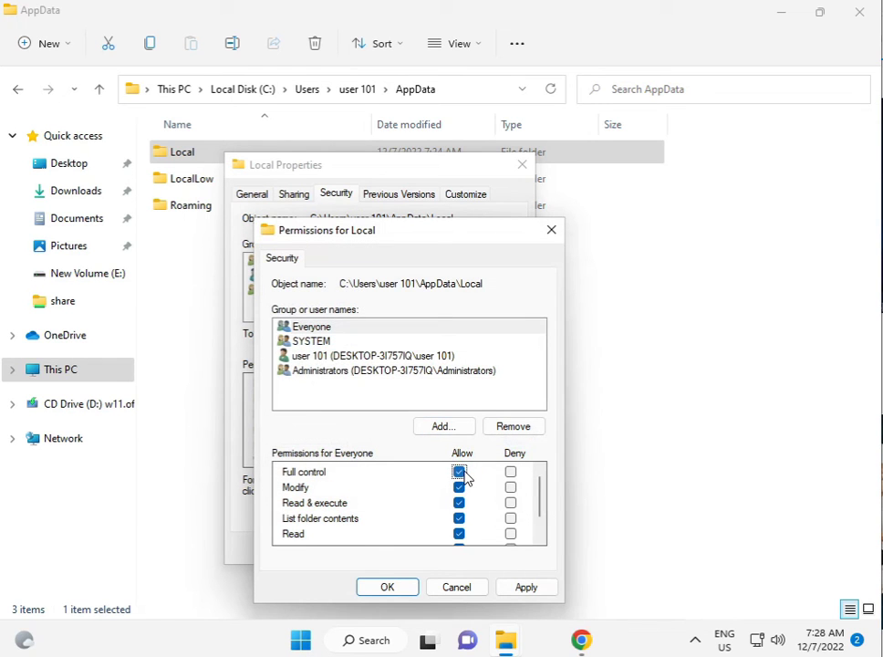
left_click(515, 589)
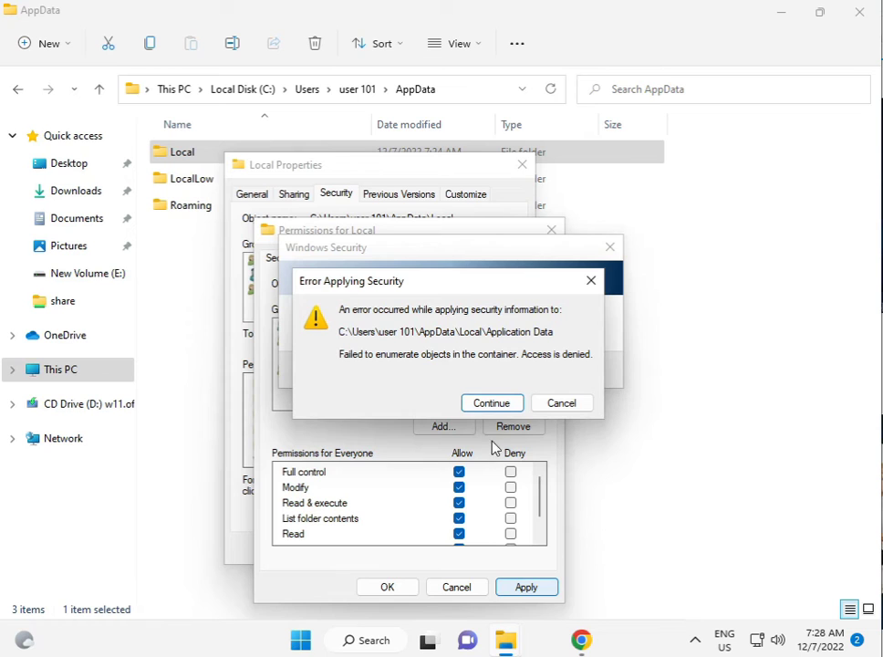
left_click(493, 403)
left_click(493, 402)
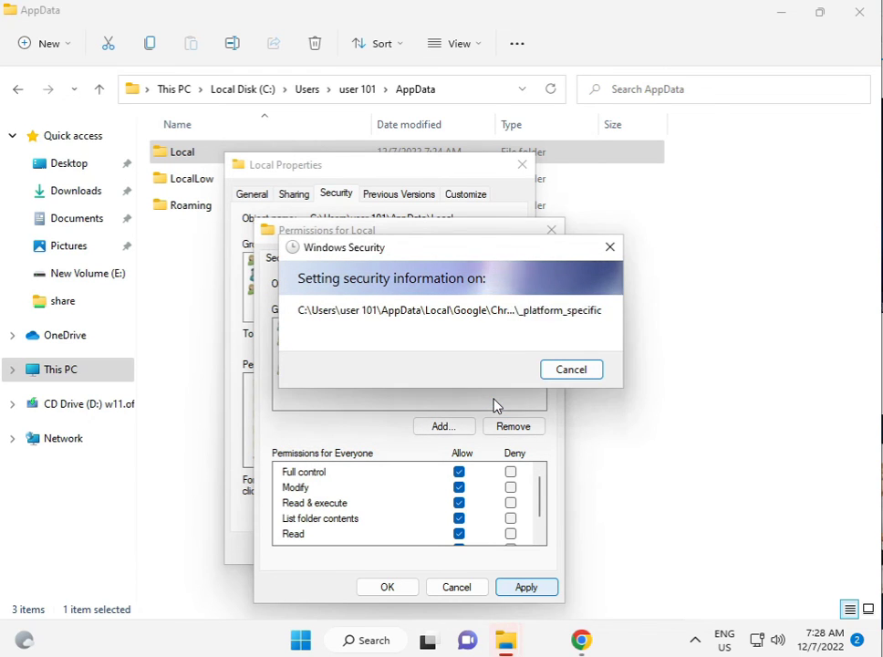
left_click(493, 404)
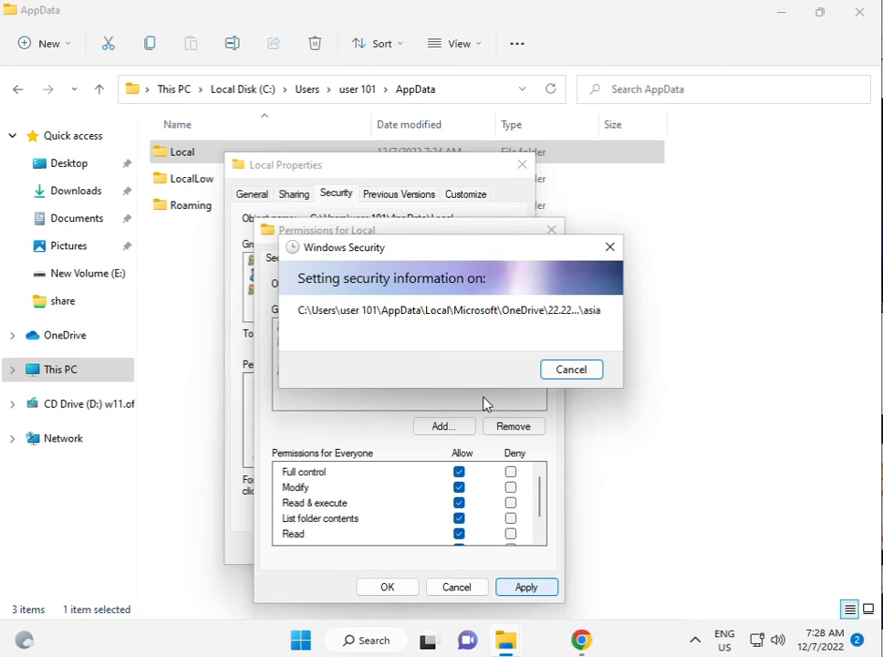
left_click(485, 404)
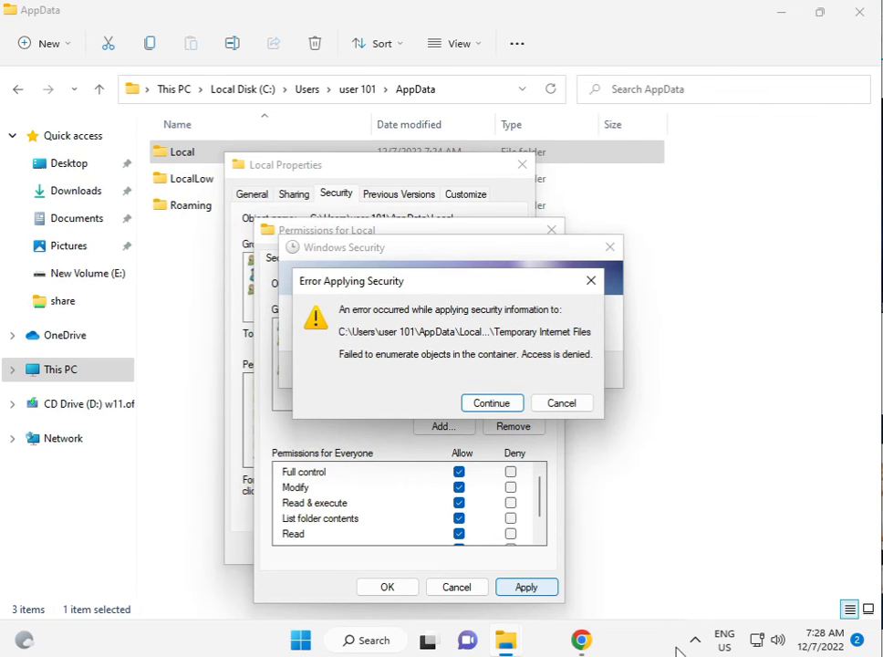
key("Escape")
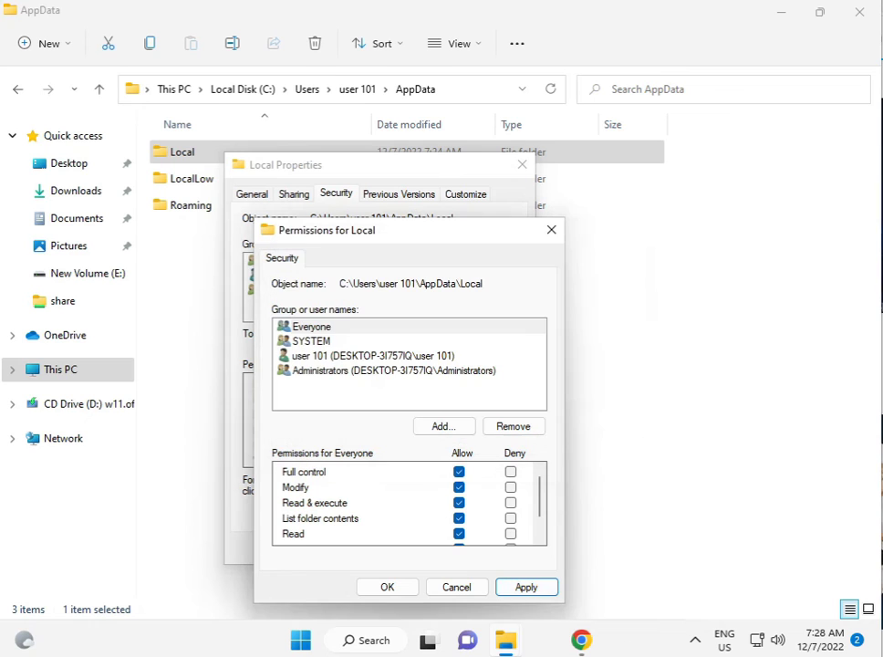
left_click(511, 586)
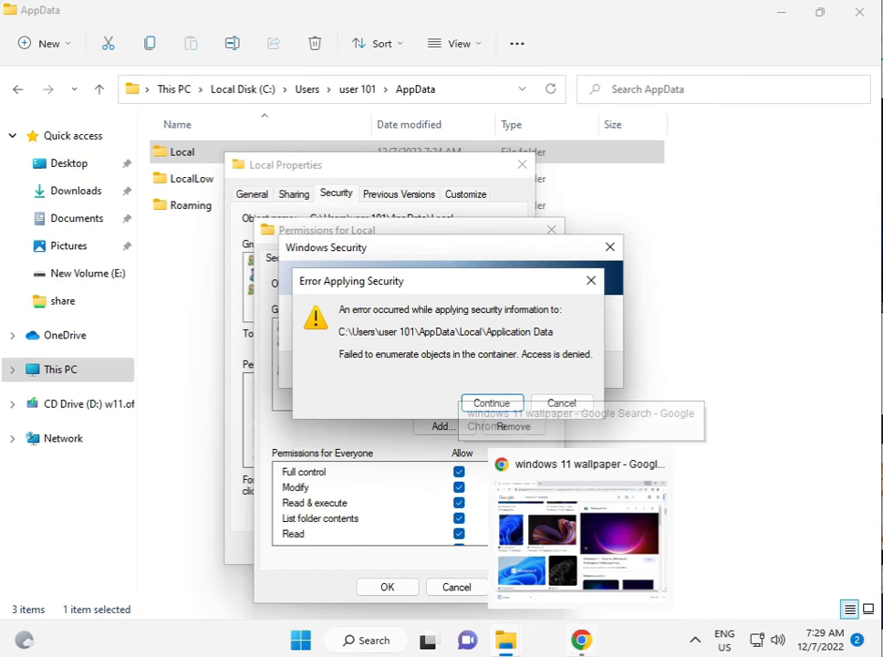
key("super+d")
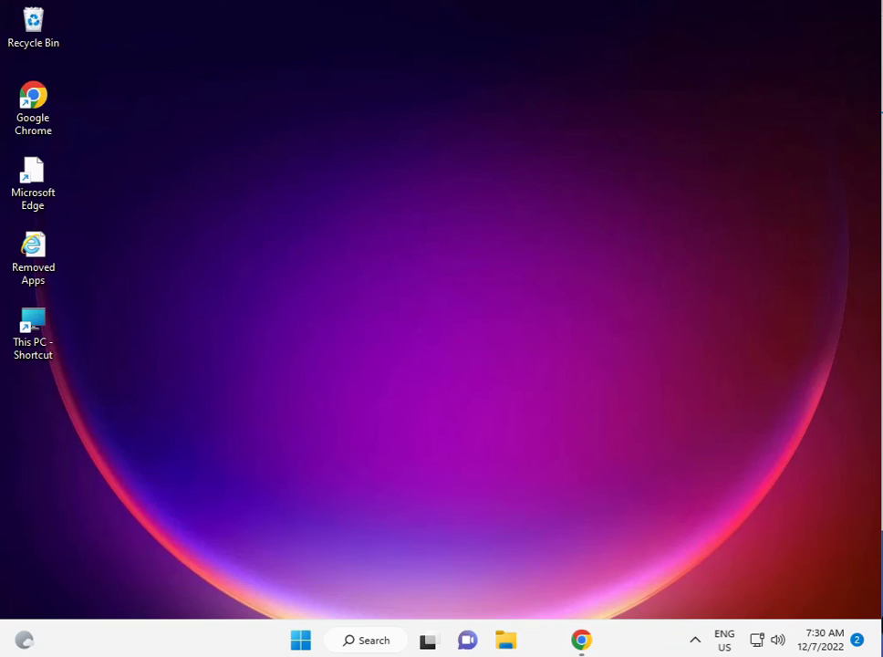
Step: View the Windows Security shortcut options among the hidden tray icons and dismiss them
left_click(693, 640)
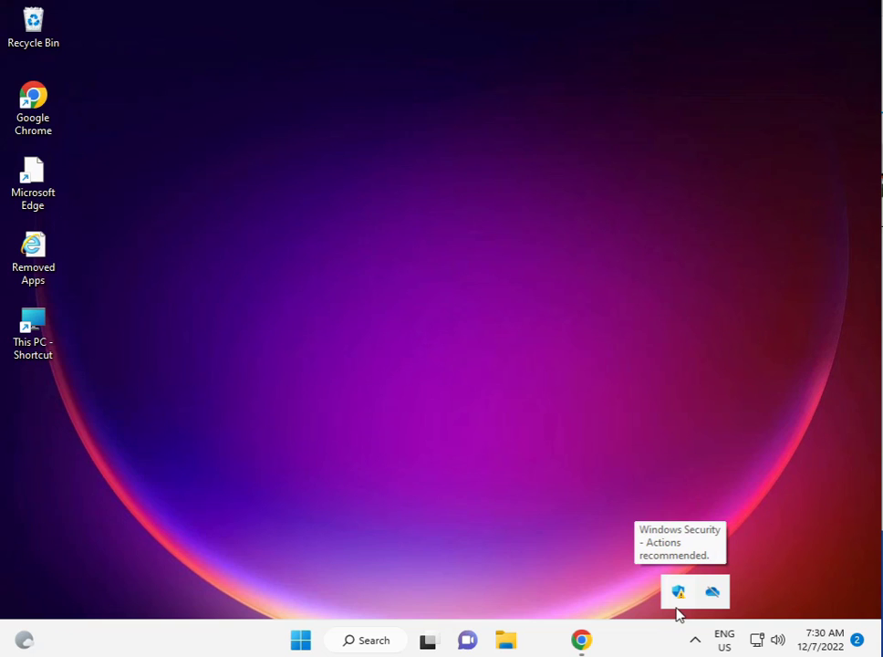
right_click(678, 595)
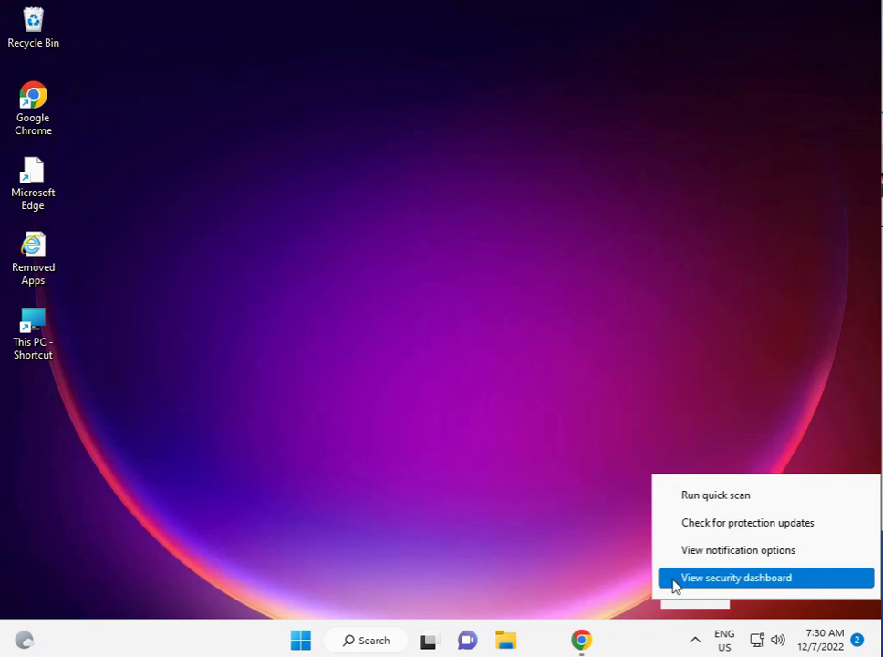
left_click(385, 372)
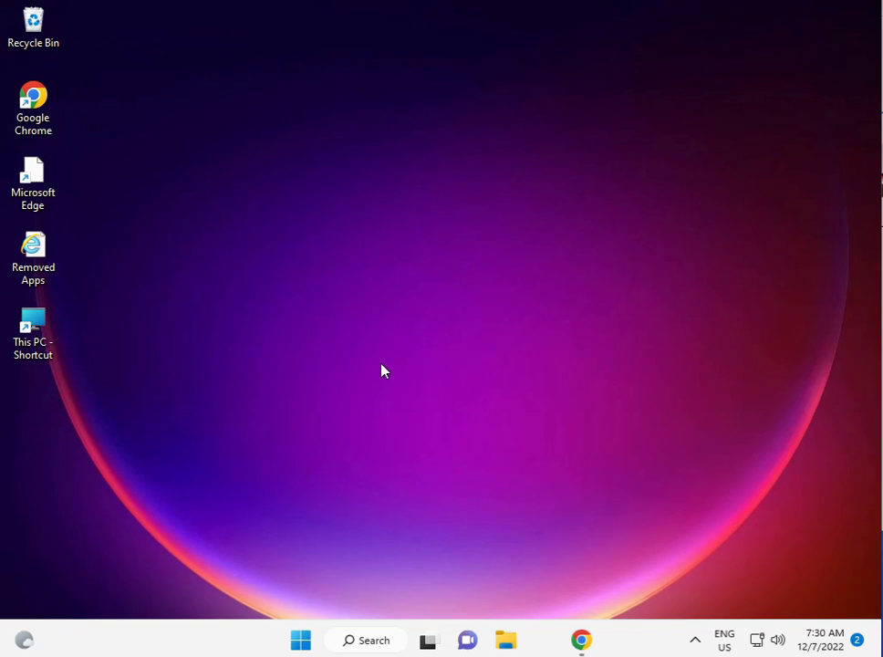